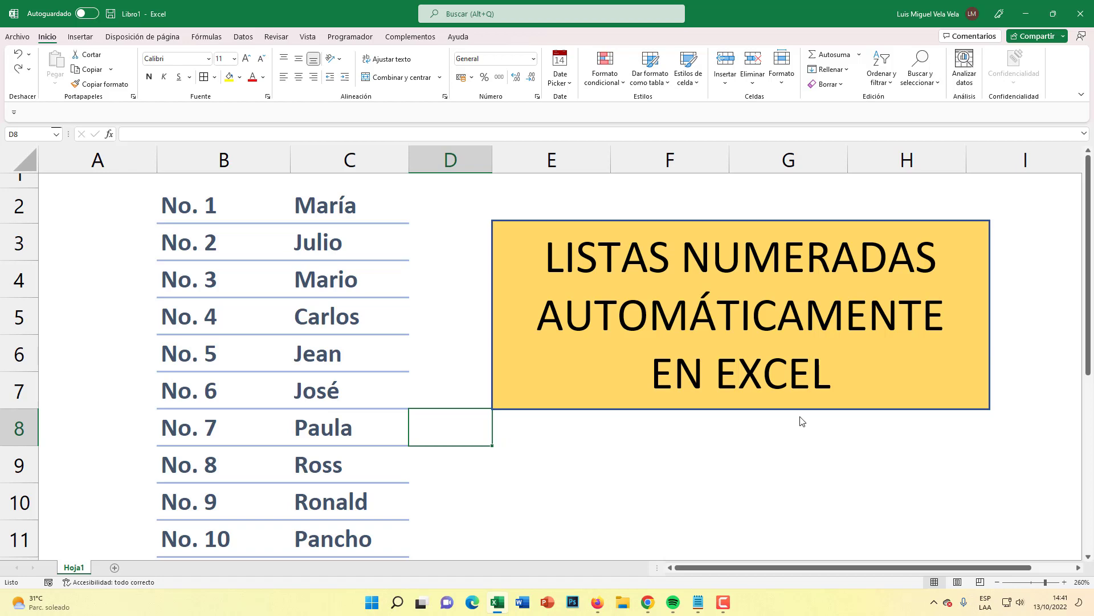
# Step: Select the names in column C, then delete the names in C11 through C8
pyautogui.moveTo(365, 209); pyautogui.dragTo(363, 468)
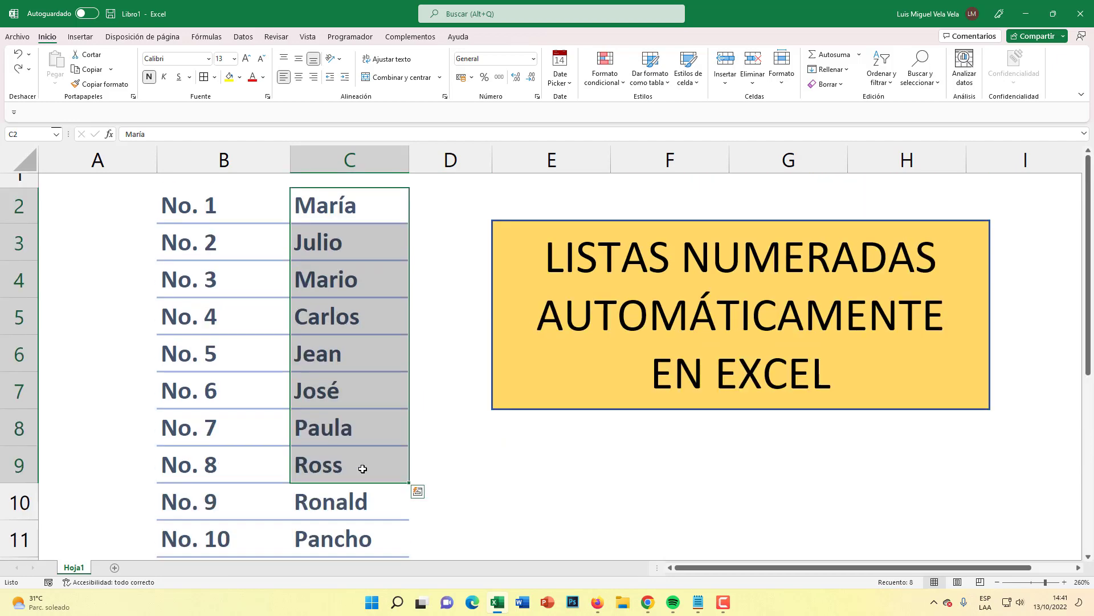
pyautogui.scroll(-3, 363, 468)
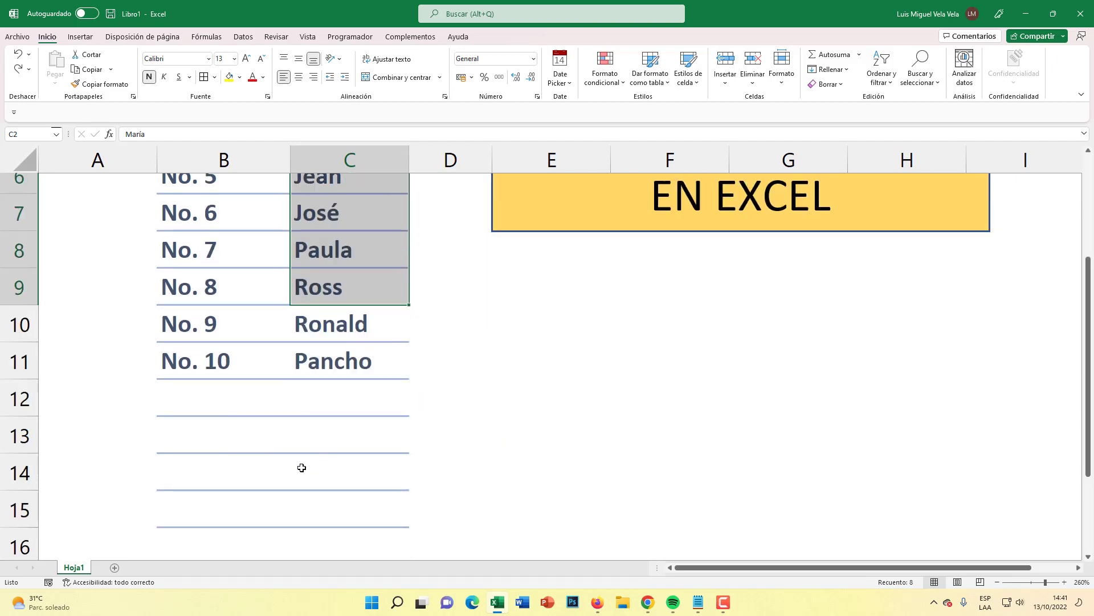
pyautogui.scroll(2, 301, 468)
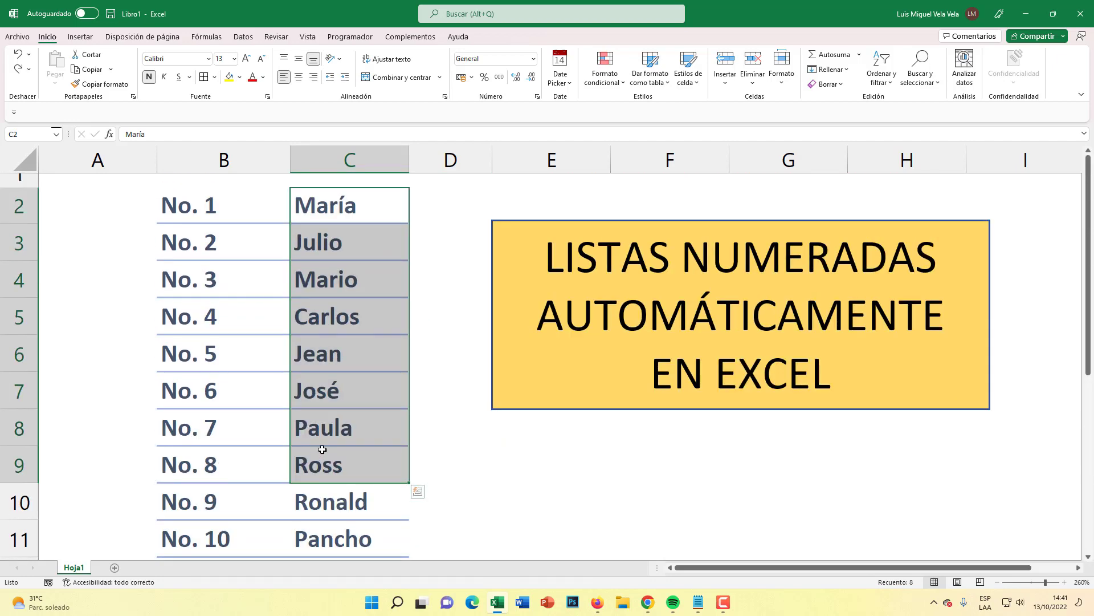
pyautogui.click(336, 541)
pyautogui.scroll(-1, 310, 513)
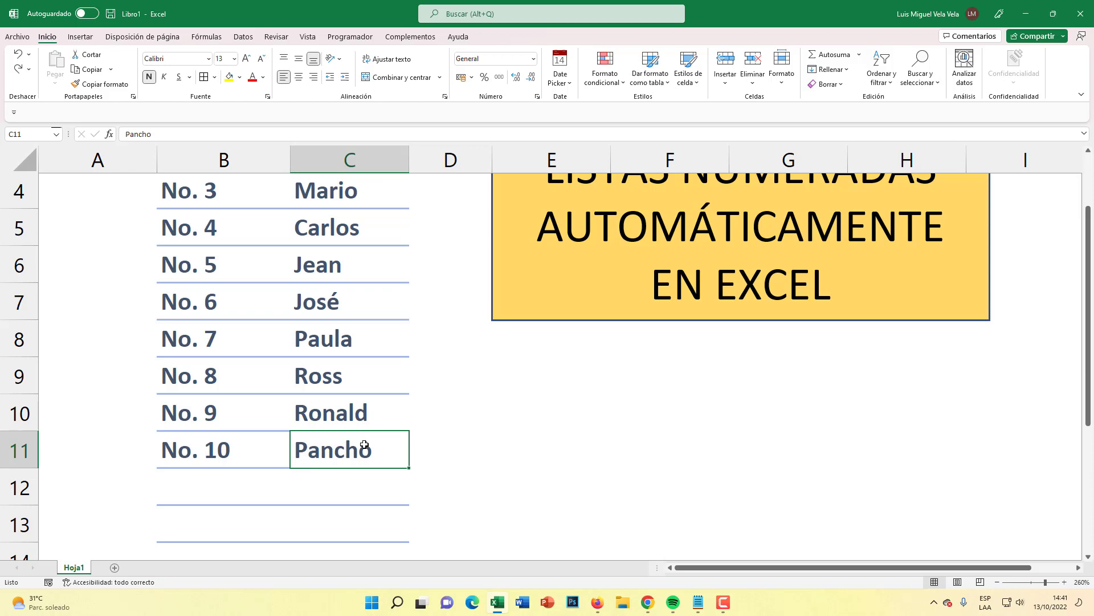
pyautogui.press('Delete')
pyautogui.click(321, 420)
pyautogui.press('Delete')
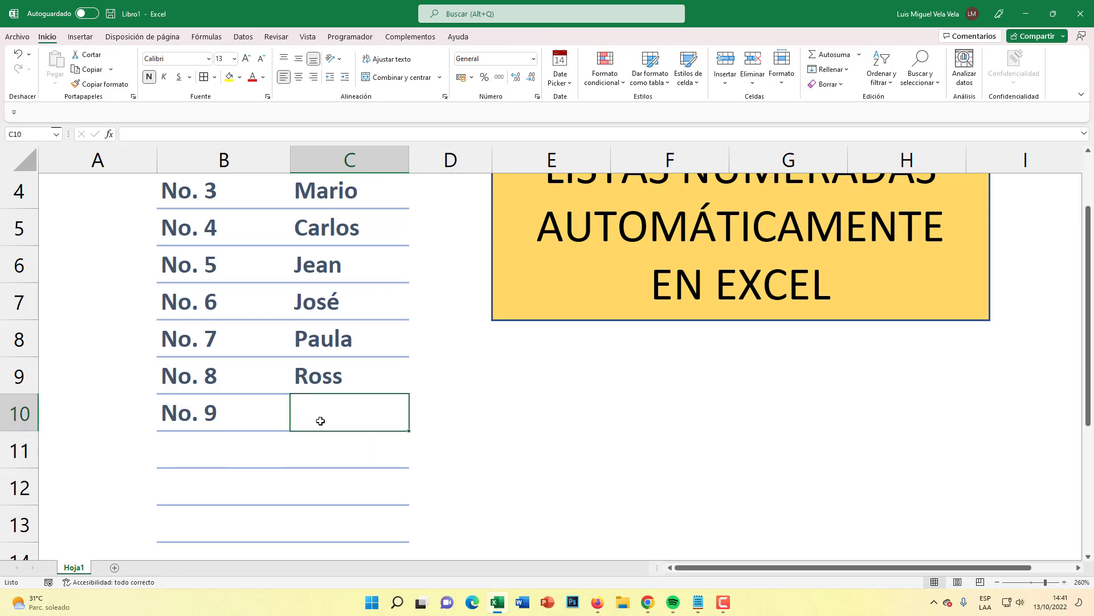
pyautogui.click(330, 377)
pyautogui.press('Delete')
pyautogui.click(329, 352)
pyautogui.press('Delete')
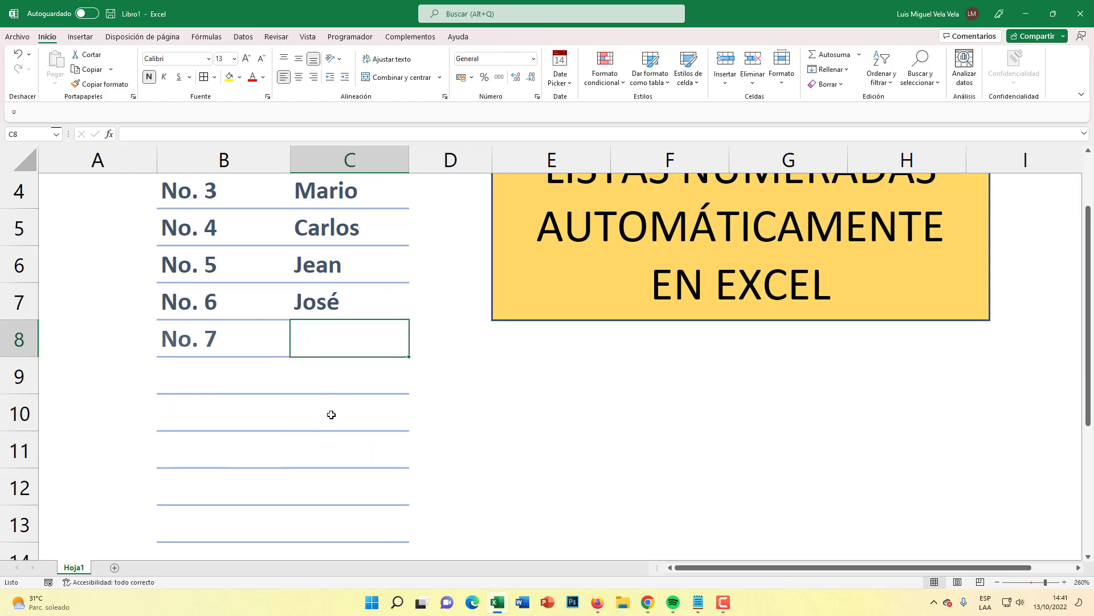
# Step: Delete the remaining names in C7 up to C3, leaving only No. 1
pyautogui.scroll(1, 330, 415)
pyautogui.click(329, 395)
pyautogui.press('Delete')
pyautogui.click(331, 362)
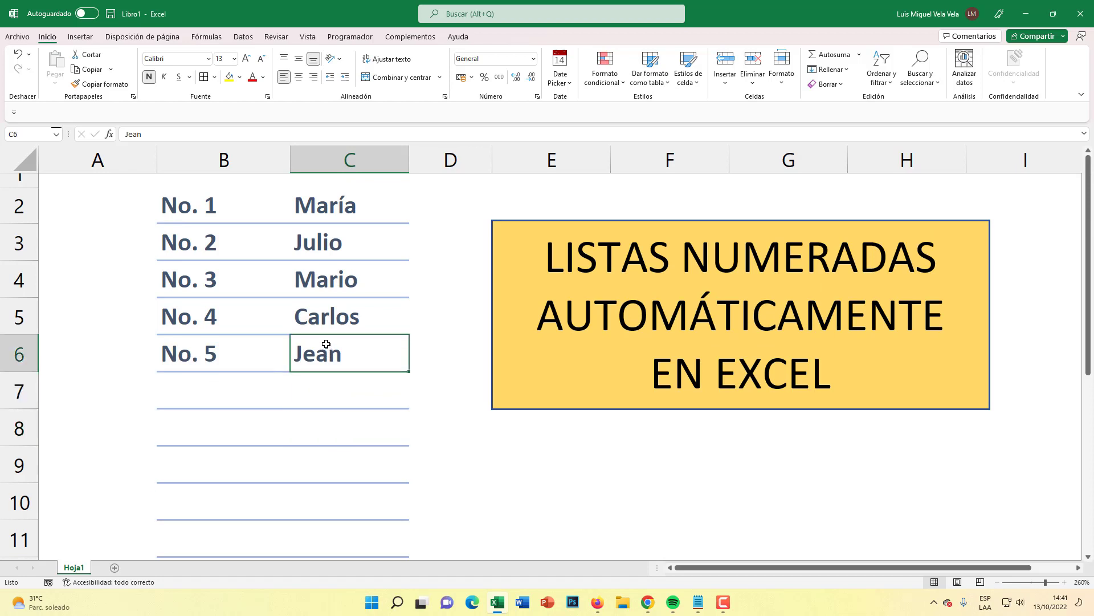
pyautogui.press('Delete')
pyautogui.click(330, 302)
pyautogui.press('Delete')
pyautogui.click(329, 284)
pyautogui.press('Delete')
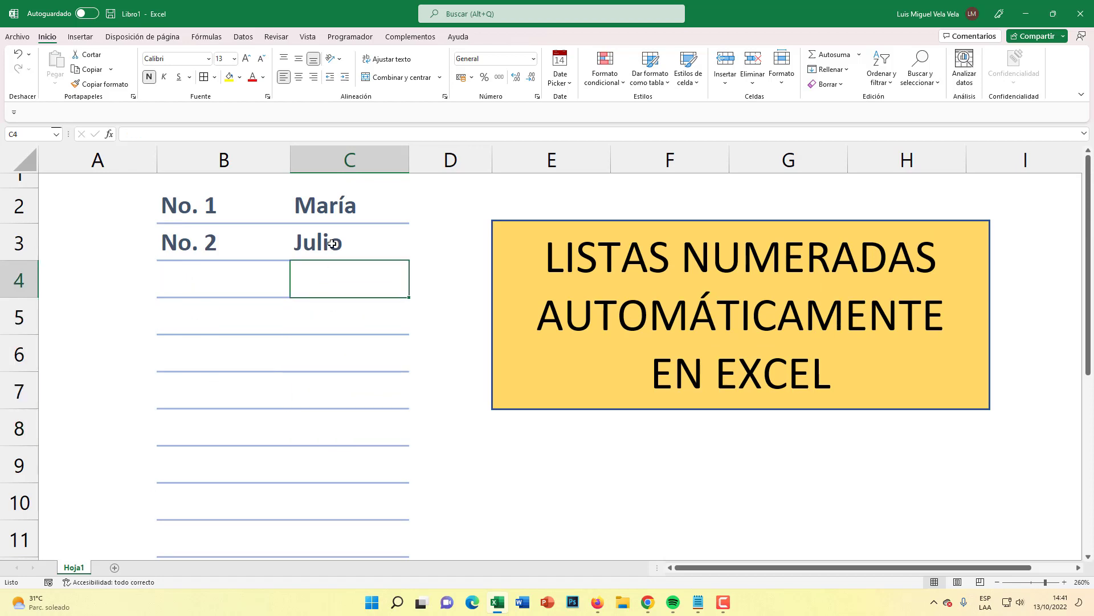
pyautogui.click(332, 243)
pyautogui.press('Delete')
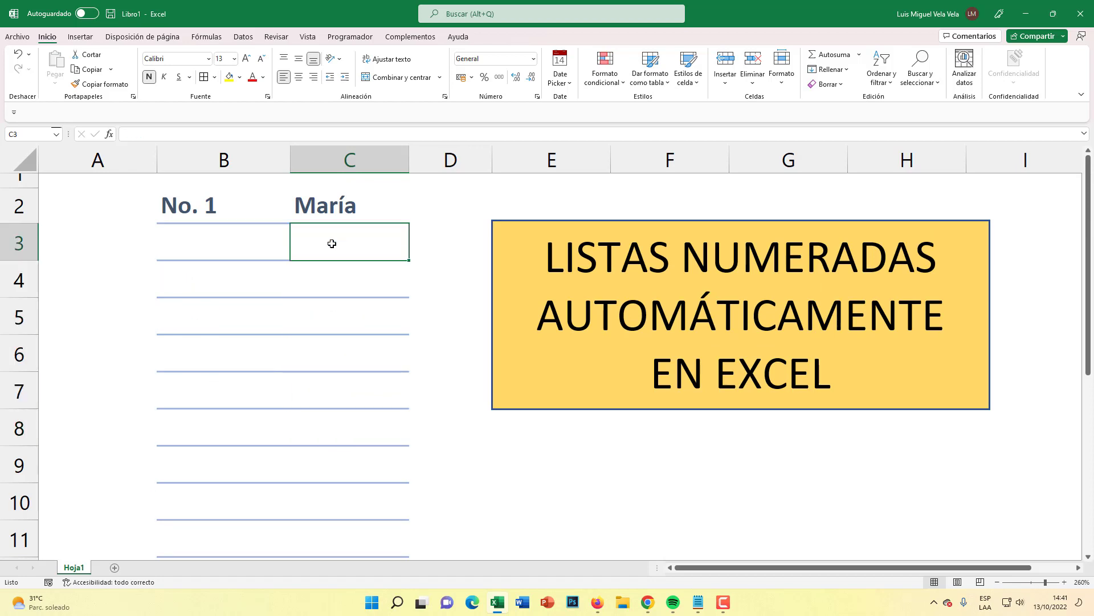
# Step: Enter names in C3 through C6 so column B shows No. 2 to No. 5
pyautogui.write('El Tío Tech')
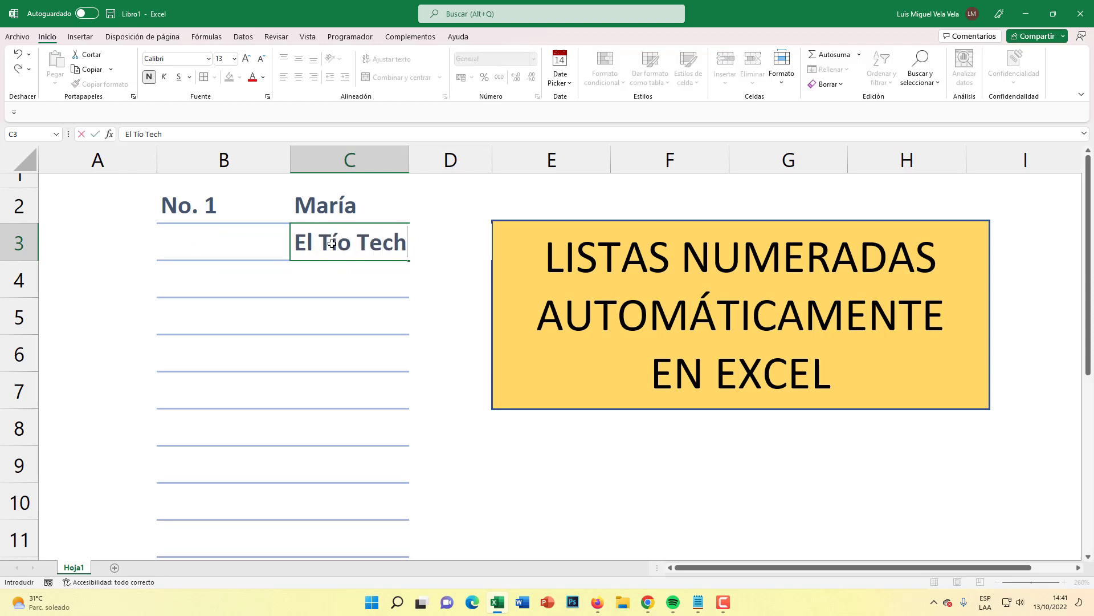
pyautogui.press('Return')
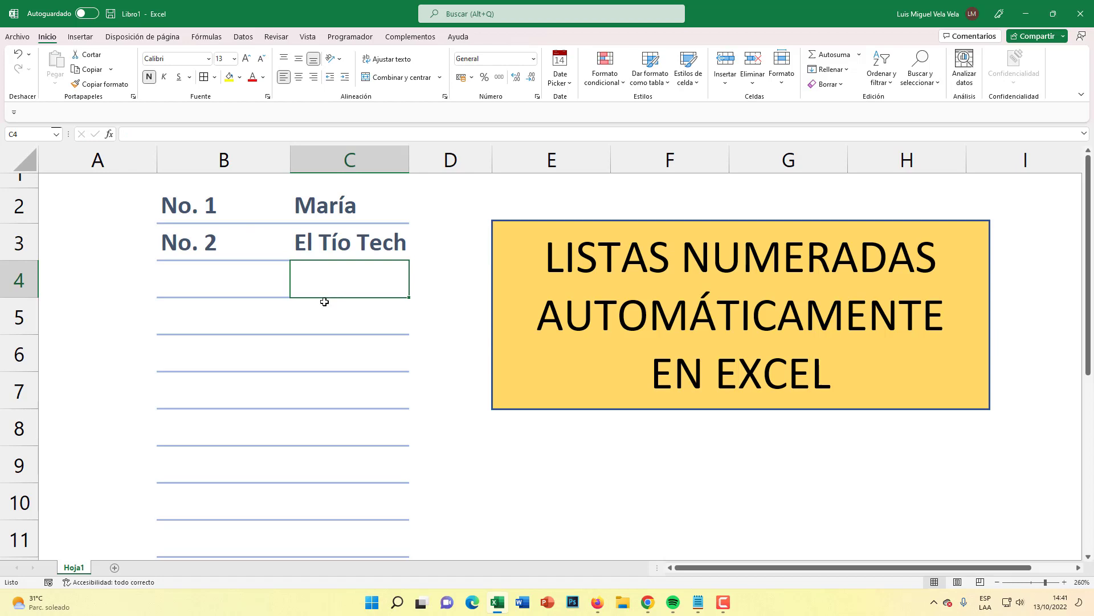
pyautogui.write('María')
pyautogui.press('Return')
pyautogui.write('Jo')
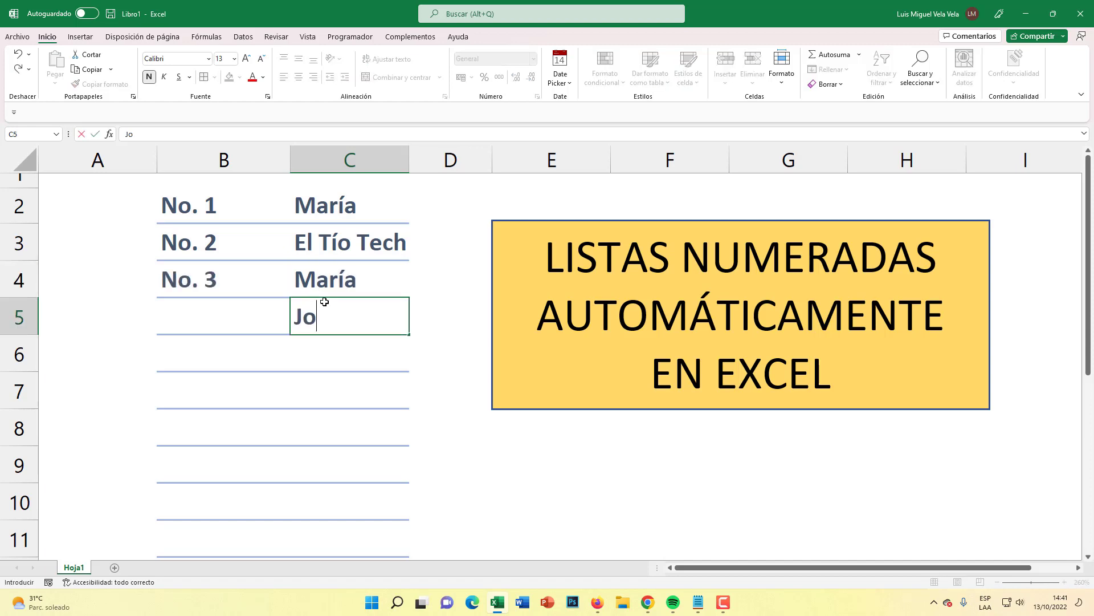
pyautogui.write('sé')
pyautogui.press('Return')
pyautogui.write('Ju')
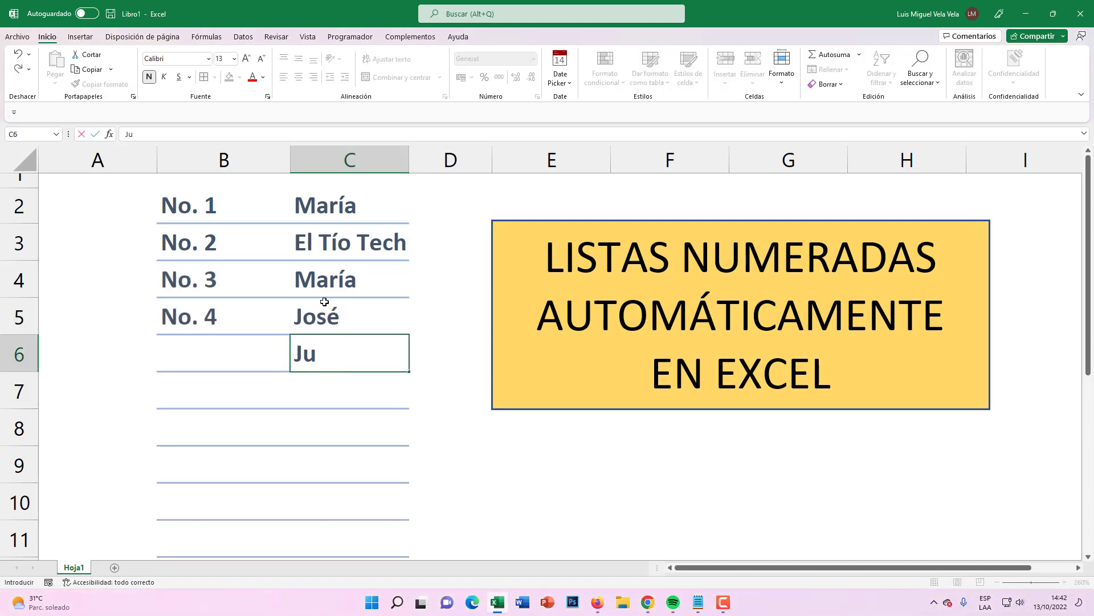
pyautogui.write('lio')
pyautogui.press('Return')
# Step: Enter names in C7 through C10, correcting the misspelling in C10
pyautogui.write('Julieta')
pyautogui.press('Return')
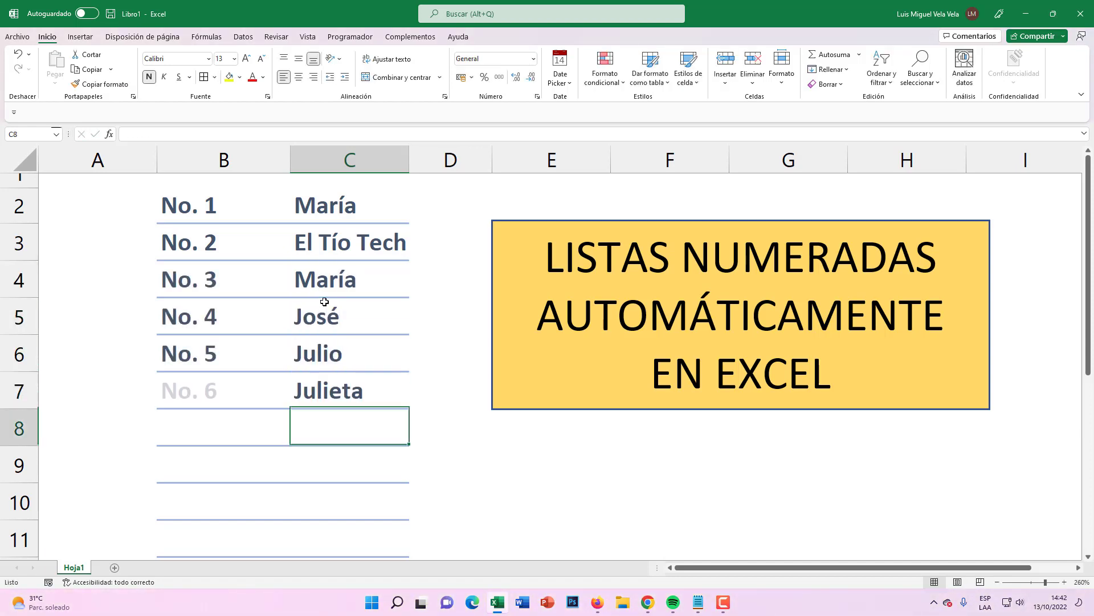
pyautogui.write('Marcos')
pyautogui.press('Return')
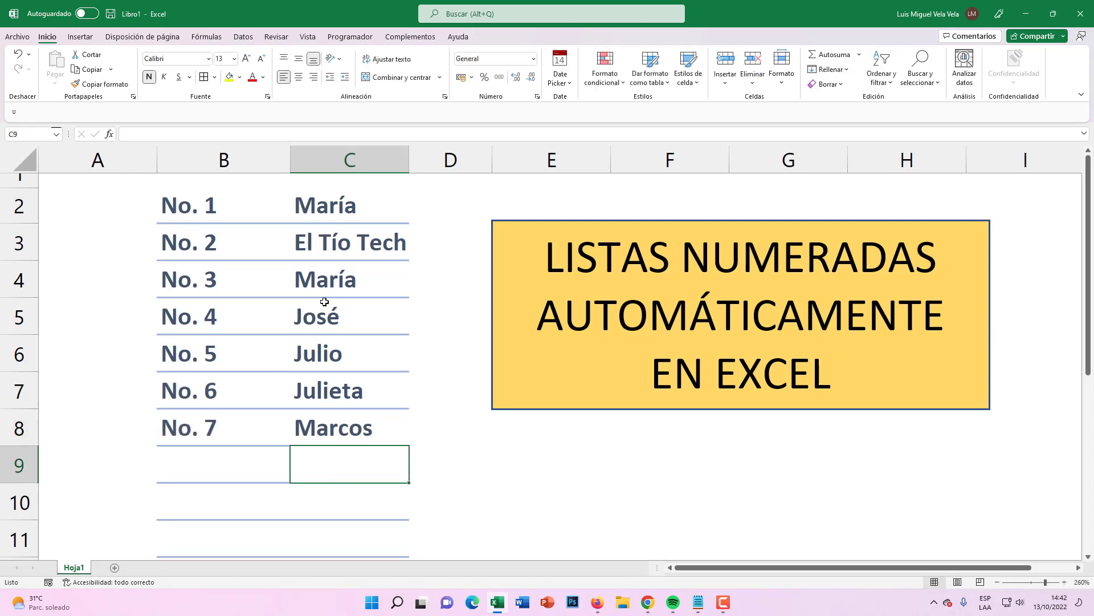
pyautogui.write('Pancho')
pyautogui.press('Return')
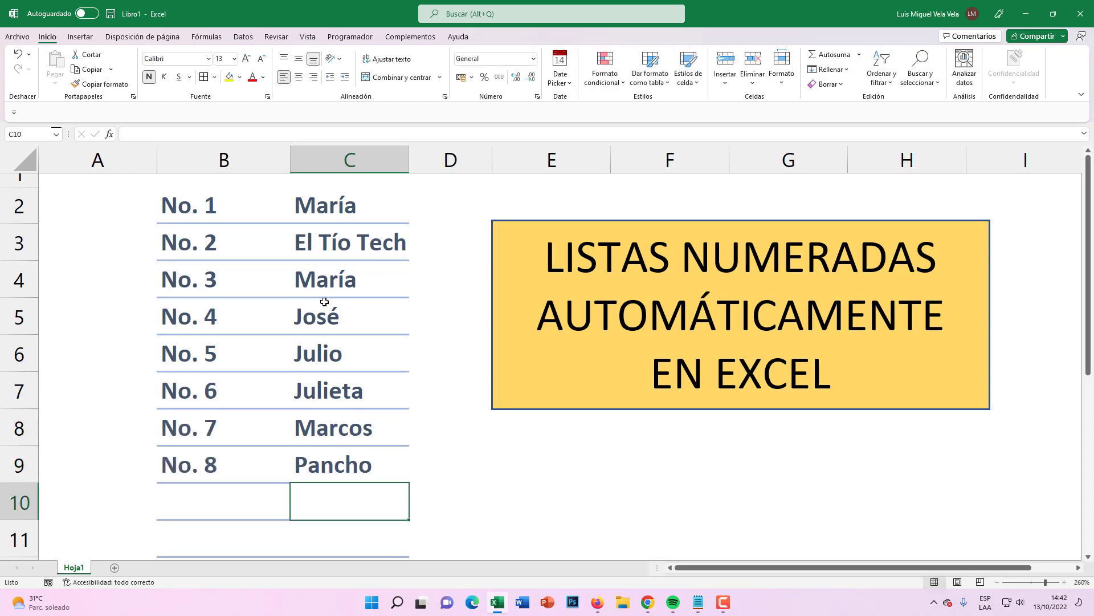
pyautogui.write('Franciso')
pyautogui.press('BackSpace')
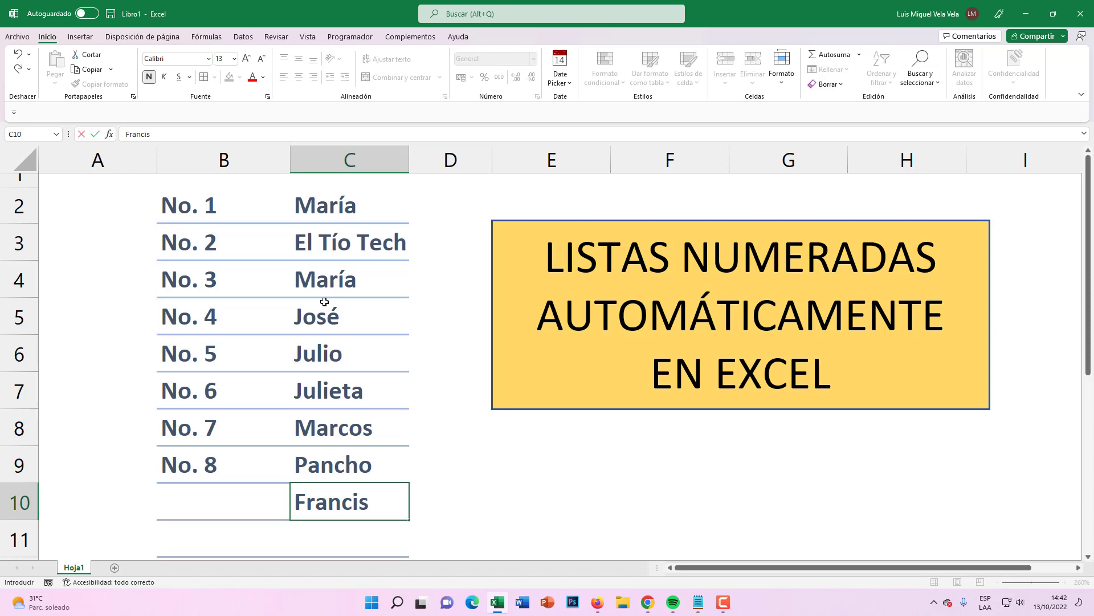
pyautogui.press('BackSpace')
pyautogui.write('sco')
pyautogui.press('Return')
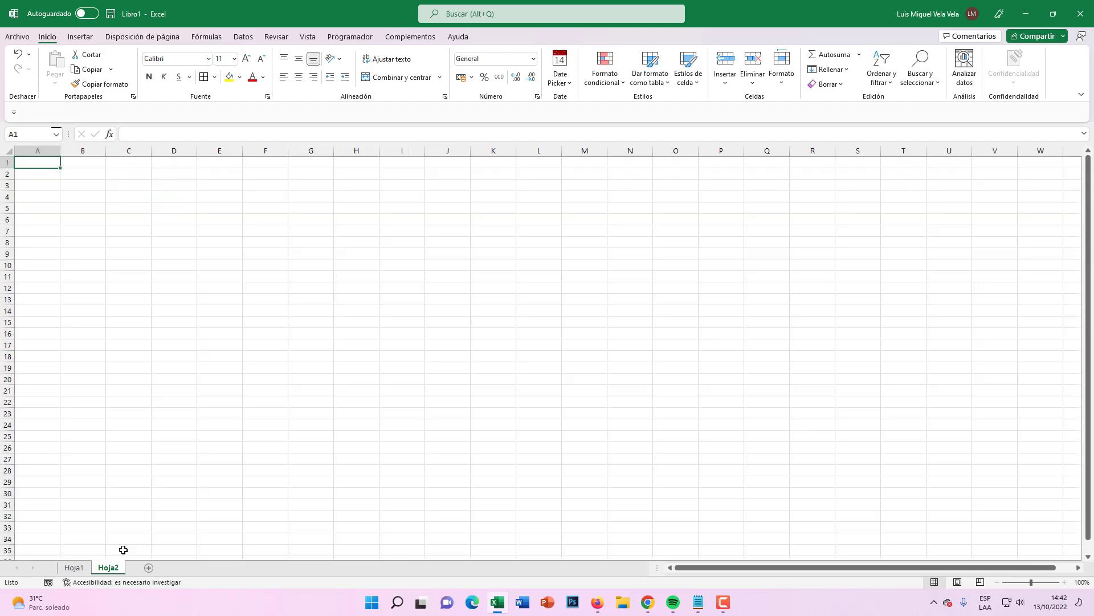
# Step: Add a new blank sheet, Hoja2, and zoom in on it
pyautogui.click(115, 567)
pyautogui.click(1065, 582)
pyautogui.click(1064, 582)
pyautogui.click(1064, 582)
pyautogui.click(1064, 582)
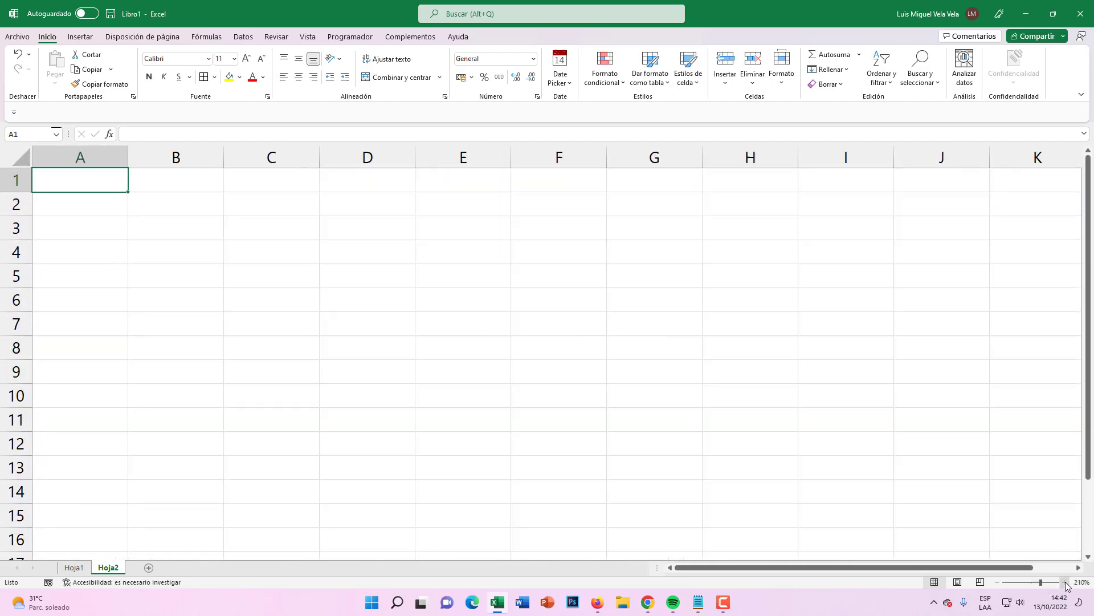
pyautogui.click(1064, 582)
pyautogui.click(1065, 582)
pyautogui.click(1064, 582)
pyautogui.click(1064, 582)
pyautogui.click(1064, 582)
pyautogui.click(1065, 582)
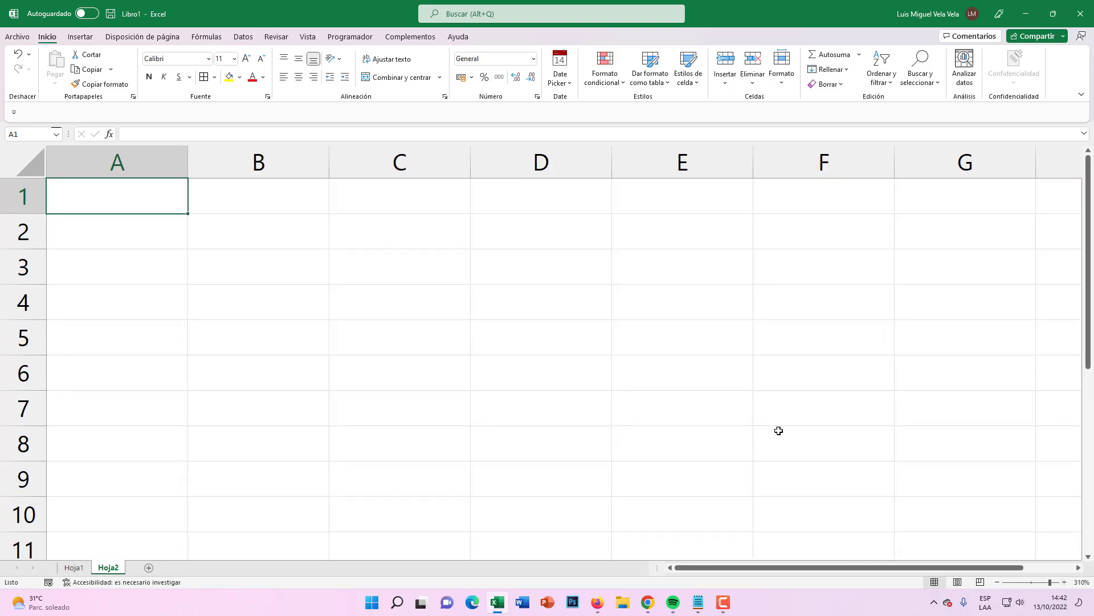
# Step: Type 'No. 1' in B2 and fill it down to B10 as No. 1–No. 9
pyautogui.click(252, 231)
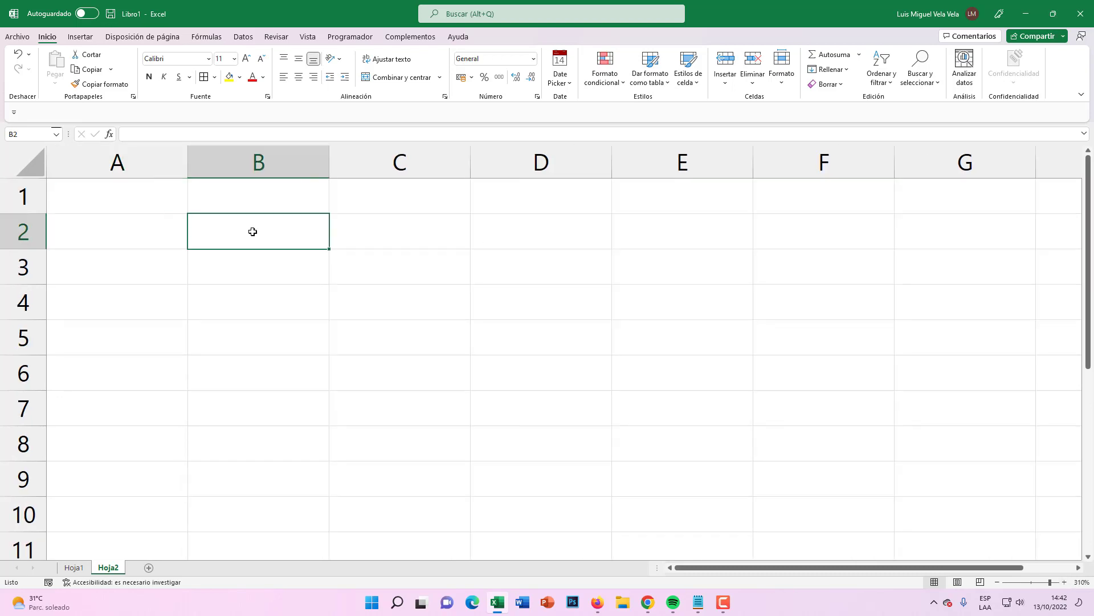
pyautogui.write('N')
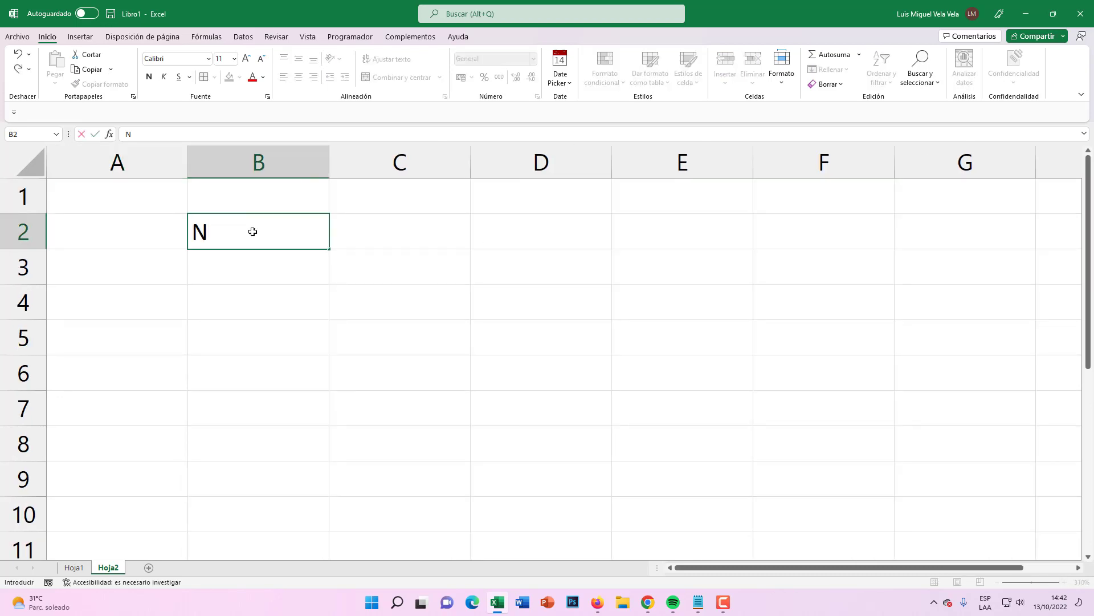
pyautogui.write('o. ')
pyautogui.write('1')
pyautogui.press('Return')
pyautogui.click(253, 232)
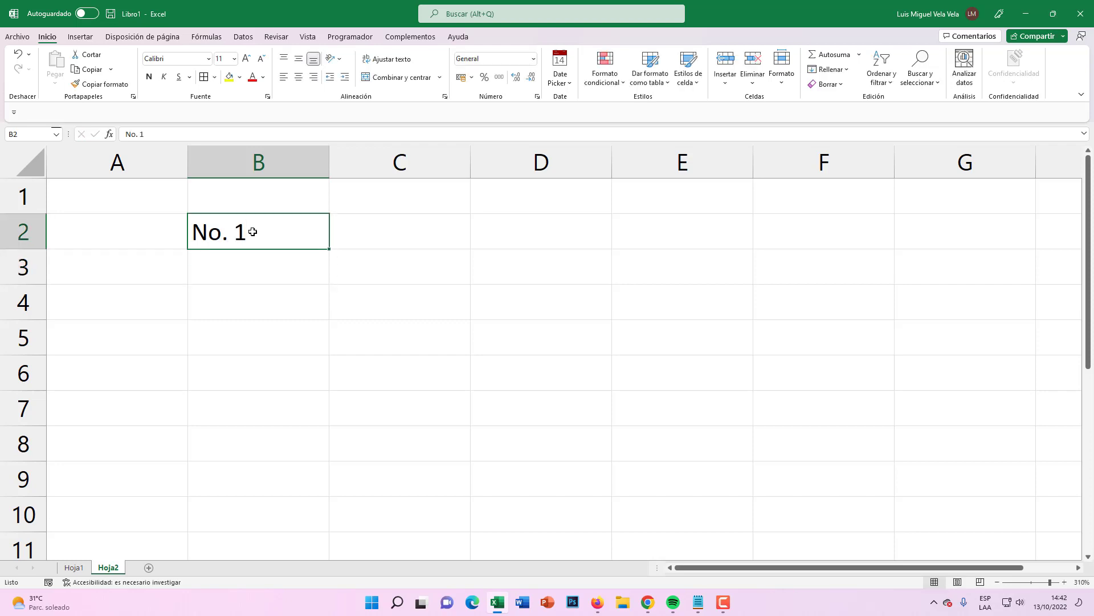
pyautogui.moveTo(330, 249); pyautogui.dragTo(329, 527)
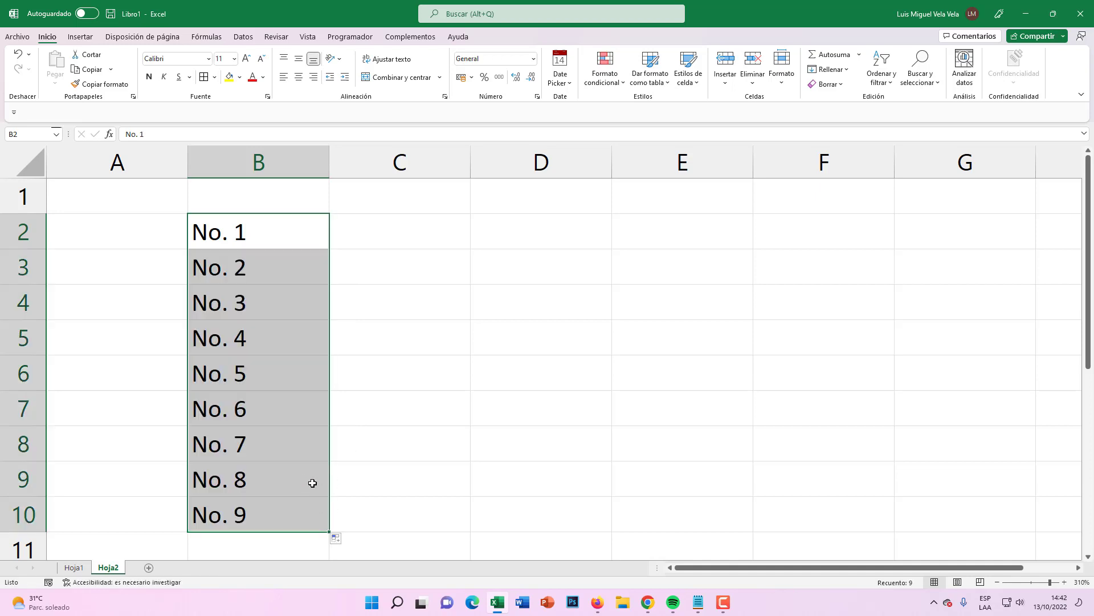
pyautogui.scroll(-2, 285, 479)
pyautogui.scroll(2, 285, 479)
# Step: Fill column C cells with placeholder text like 'dfgdfg', 'fg' and 'dfg'
pyautogui.click(376, 437)
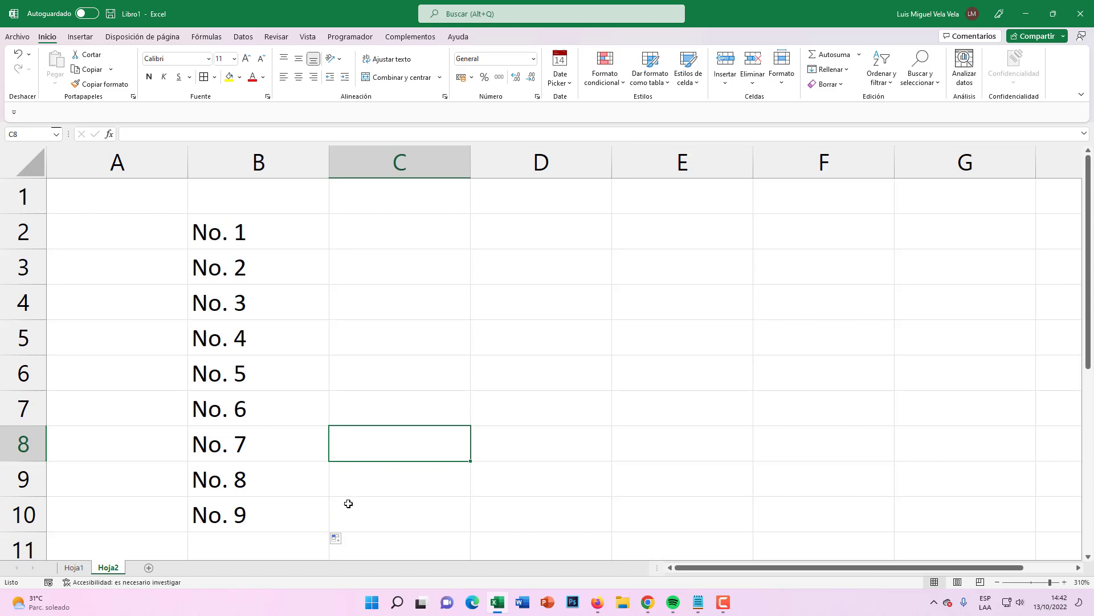
pyautogui.click(349, 504)
pyautogui.write('dfgdfg')
pyautogui.click(354, 479)
pyautogui.write('fg')
pyautogui.click(352, 442)
pyautogui.write('dfg')
pyautogui.click(352, 418)
pyautogui.write('dfg')
pyautogui.click(355, 374)
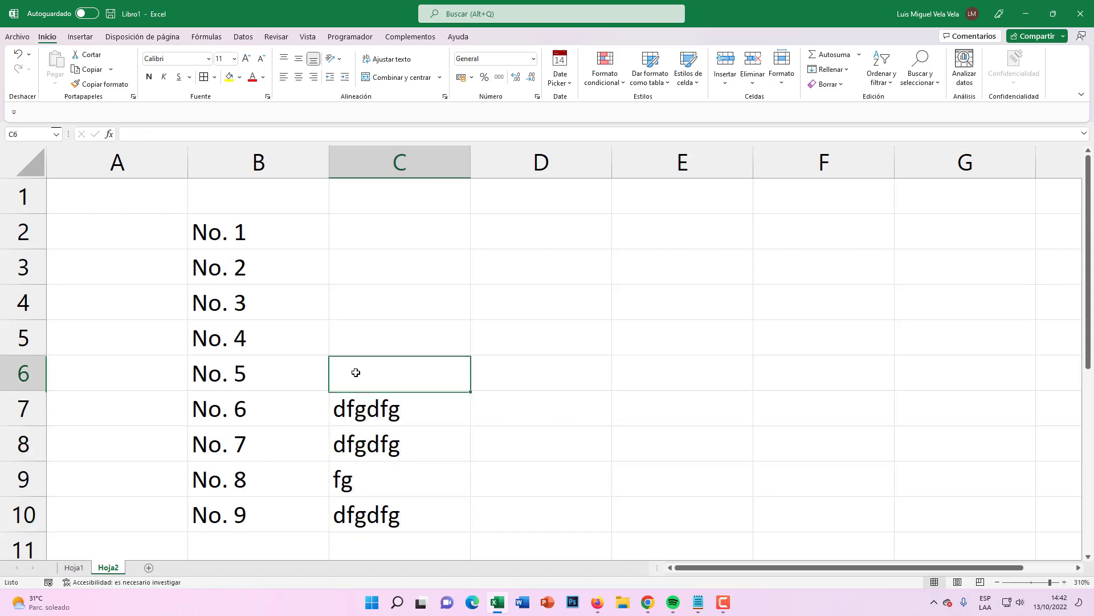
pyautogui.write('dfg')
pyautogui.click(359, 340)
pyautogui.write('dfgdfg')
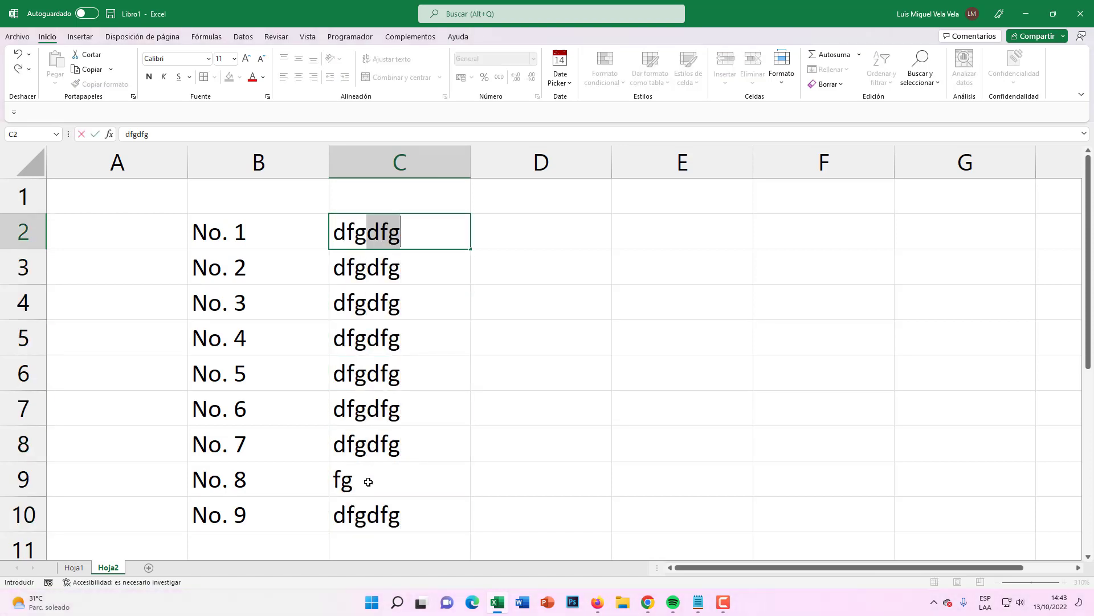
# Step: Clear B9, B10, C9 and C10, leaving No. 1 to No. 7
pyautogui.click(368, 508)
pyautogui.press('Delete')
pyautogui.click(264, 520)
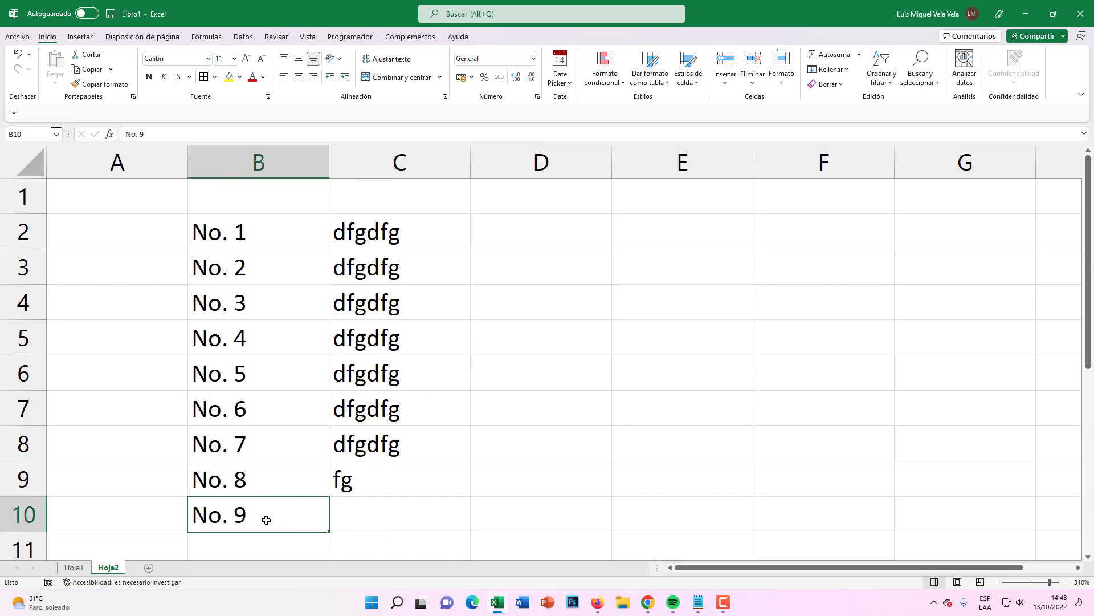
pyautogui.press('Delete')
pyautogui.click(382, 481)
pyautogui.click(246, 482)
pyautogui.press('Delete')
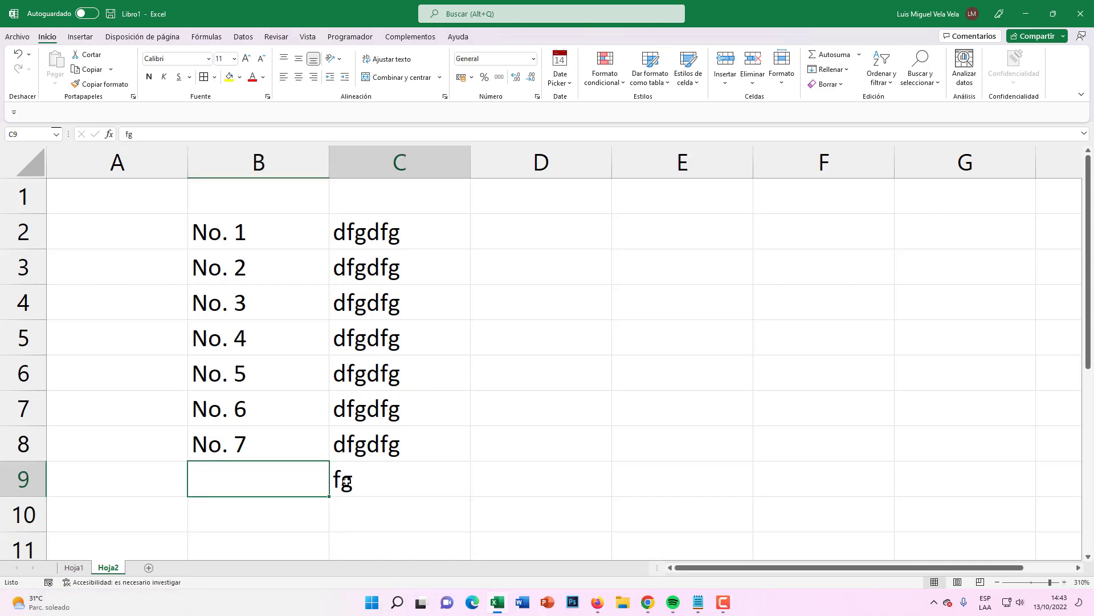
pyautogui.click(352, 464)
pyautogui.press('Delete')
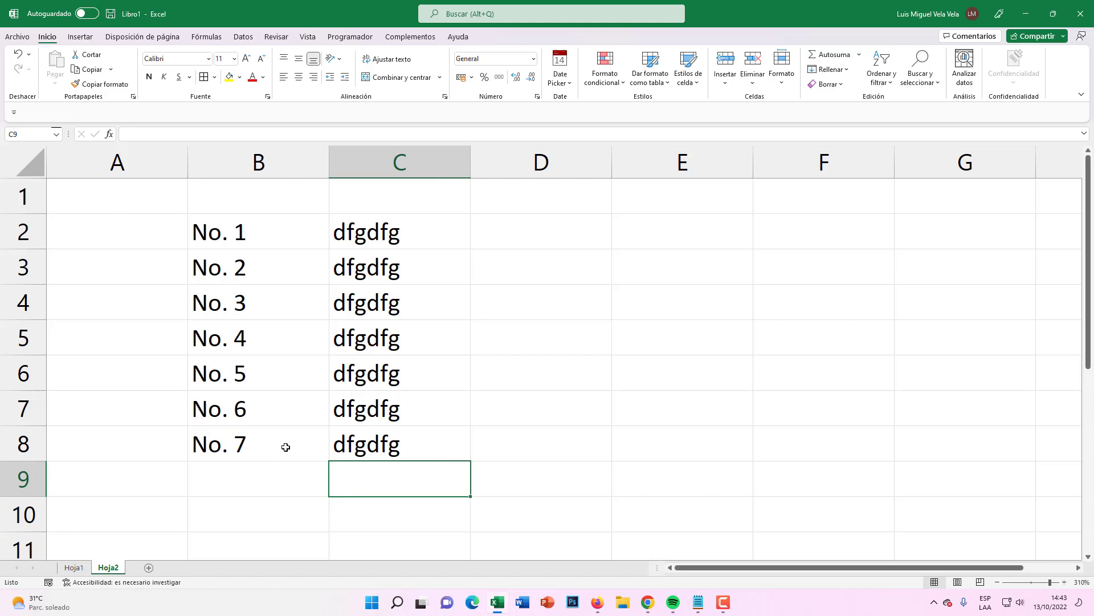
# Step: Delete columns B and C via the right-click Eliminar command
pyautogui.moveTo(261, 165); pyautogui.dragTo(396, 164)
pyautogui.rightClick(396, 165)
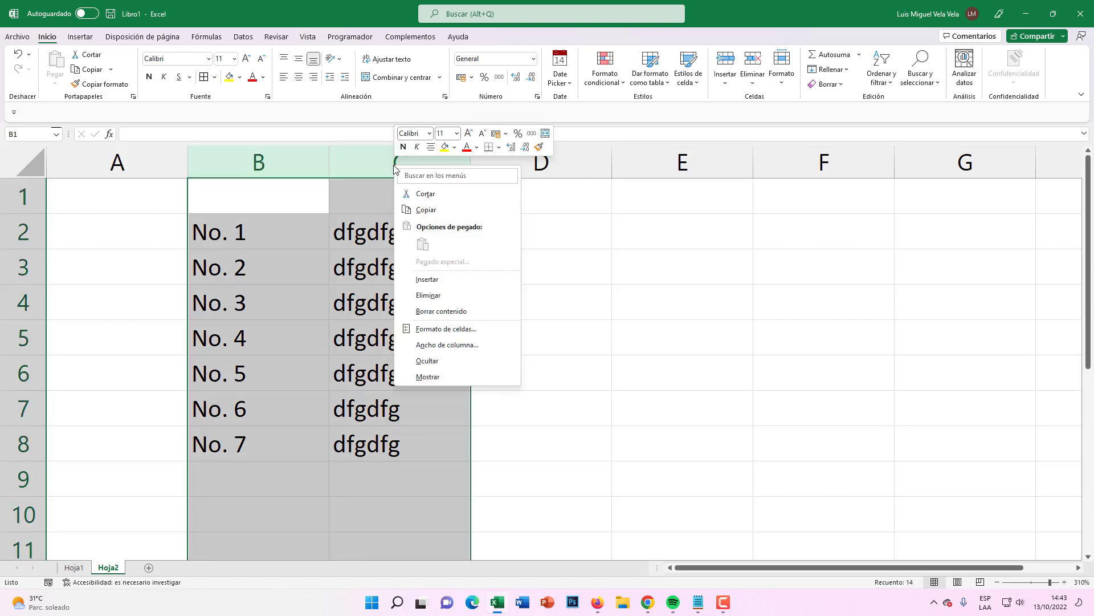
pyautogui.click(422, 295)
# Step: Enter a person's name in C2 and move to B2
pyautogui.click(419, 225)
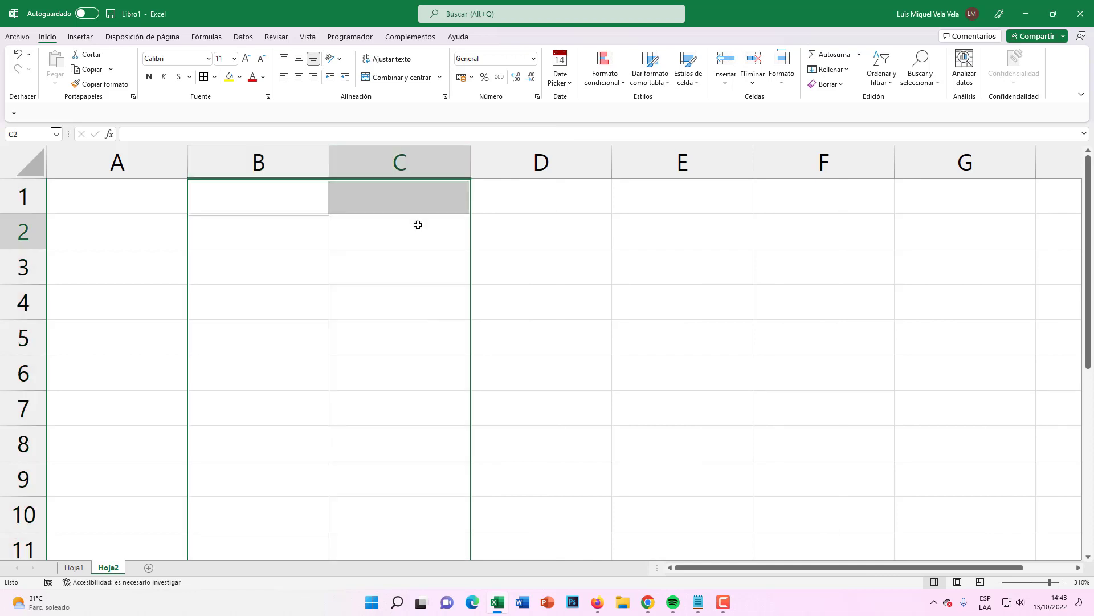
pyautogui.write('Luis')
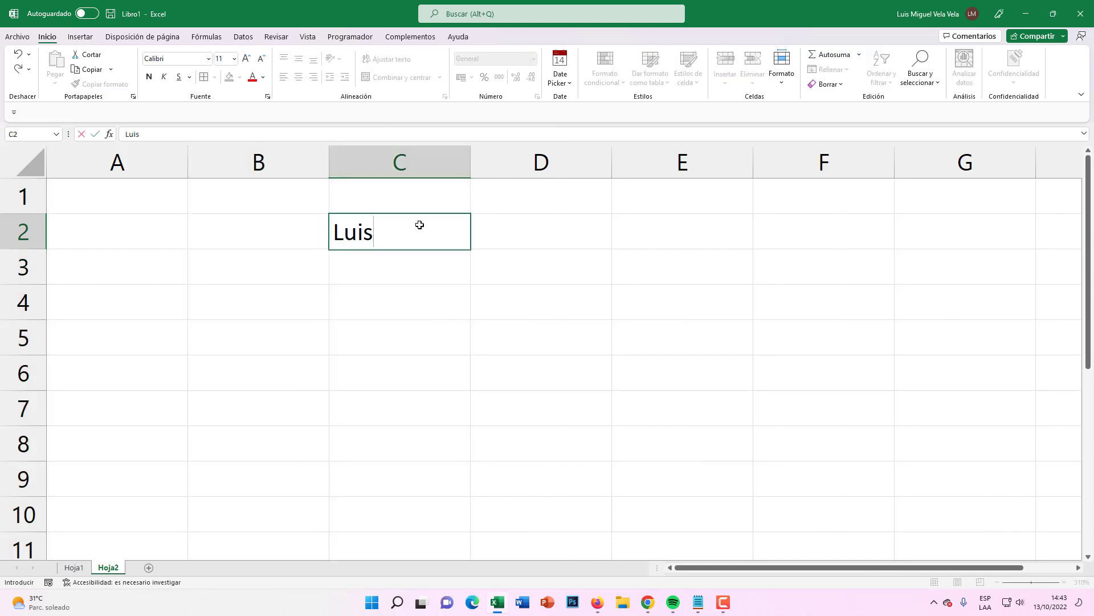
pyautogui.write(' Miguel')
pyautogui.press('Return')
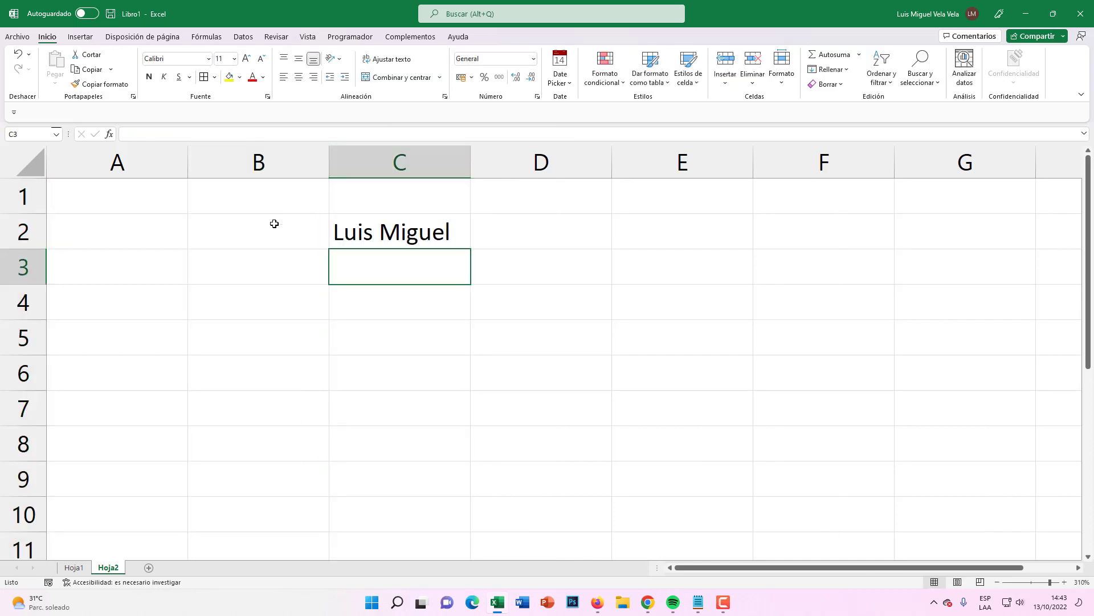
pyautogui.click(274, 223)
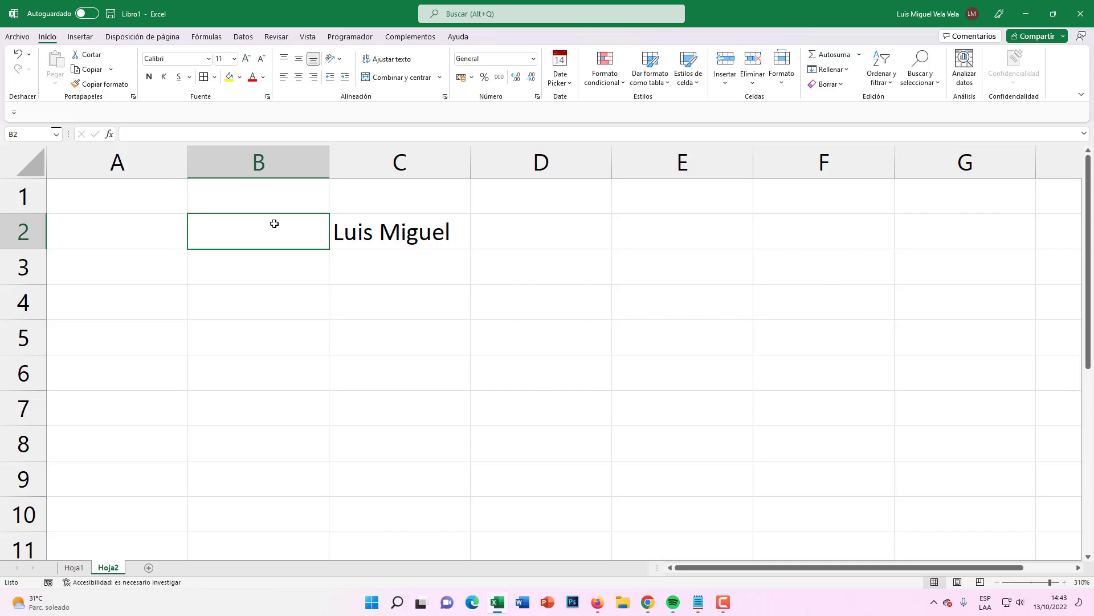
# Step: Widen column B and enter ="No. " & SECUENCIA(10) in B2, spilling No. 1–No. 10
pyautogui.moveTo(329, 163); pyautogui.dragTo(486, 163)
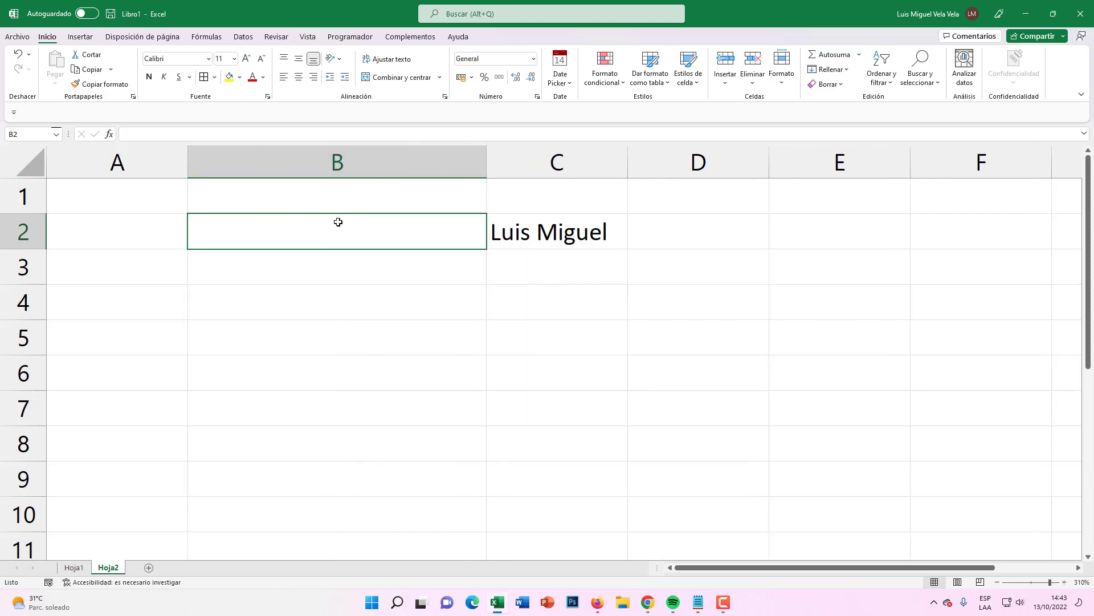
pyautogui.write('=')
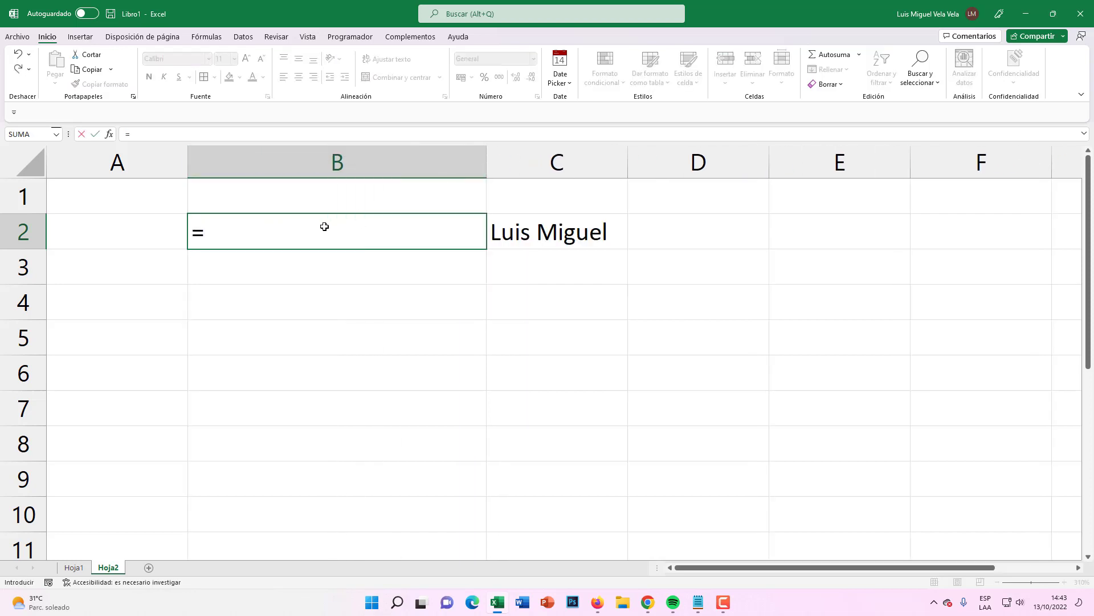
pyautogui.write('"')
pyautogui.write('No.')
pyautogui.click(280, 231)
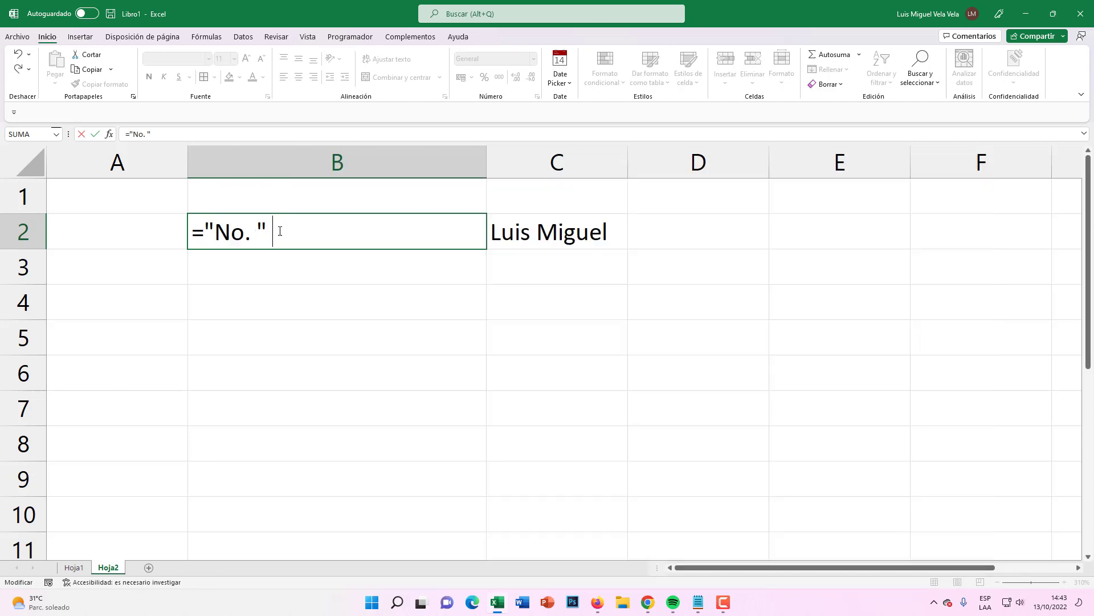
pyautogui.write('&')
pyautogui.write('secuencia')
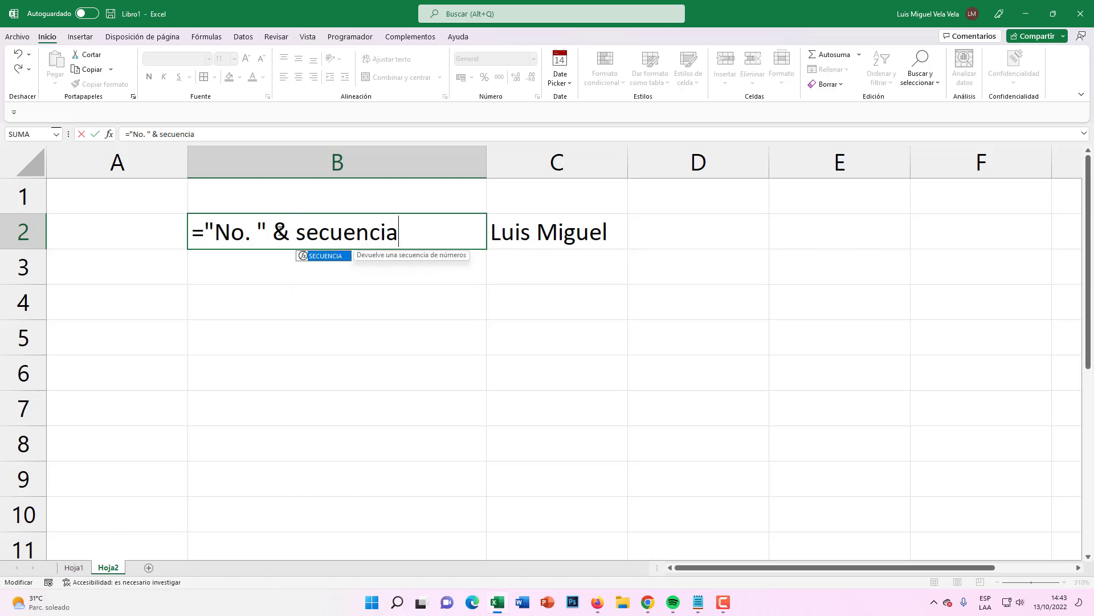
pyautogui.press('Tab')
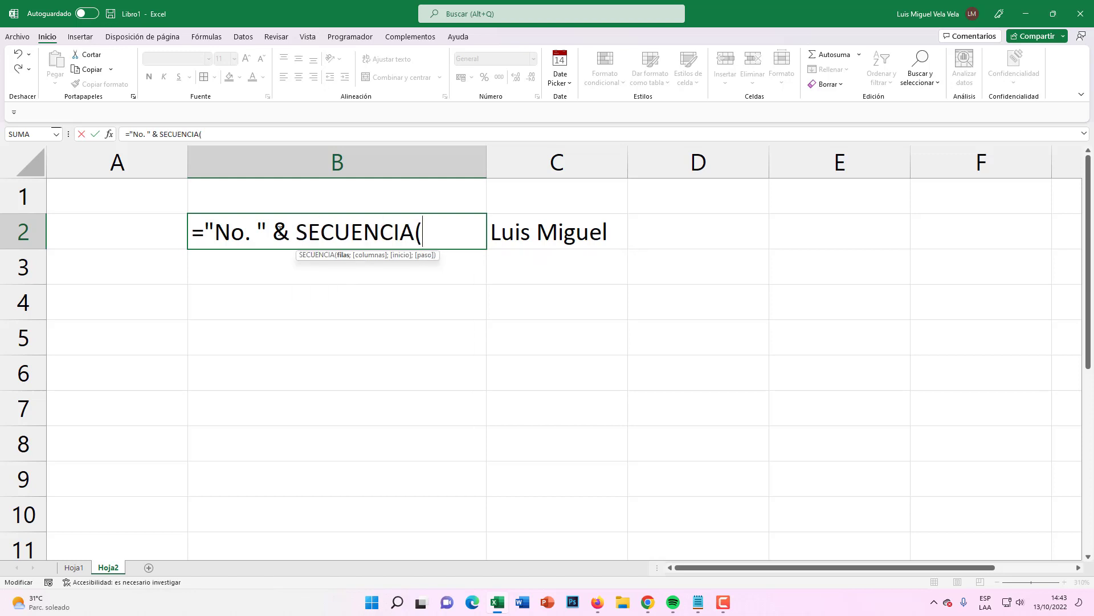
pyautogui.write('10')
pyautogui.write(')')
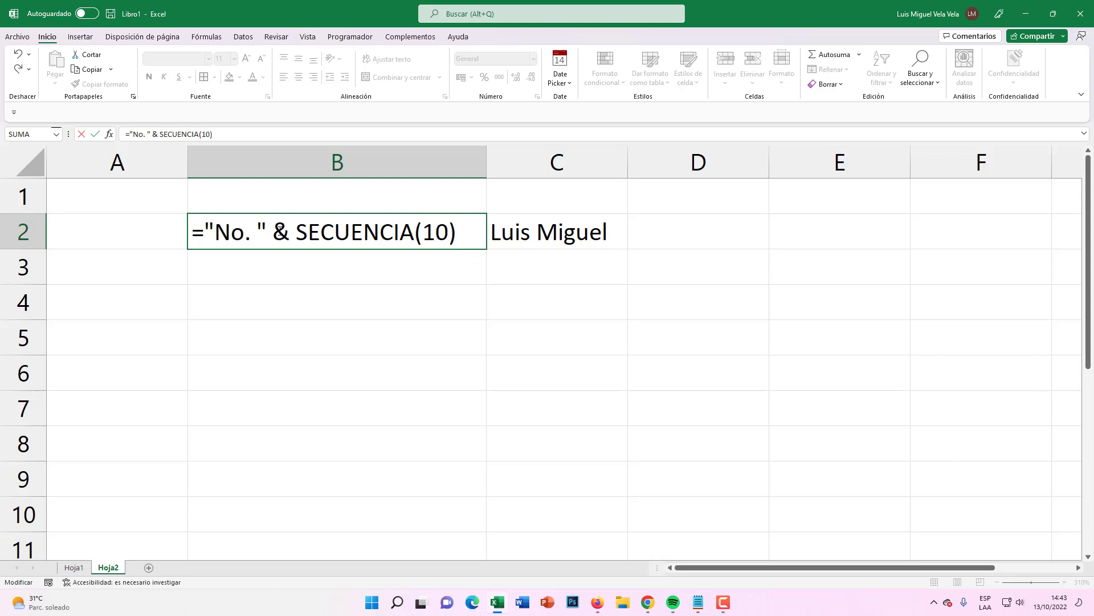
pyautogui.press('Return')
pyautogui.scroll(-2, 320, 251)
# Step: Check the spilled values No. 1 through No. 10 and the SECUENCIA formula in B2
pyautogui.scroll(2, 340, 281)
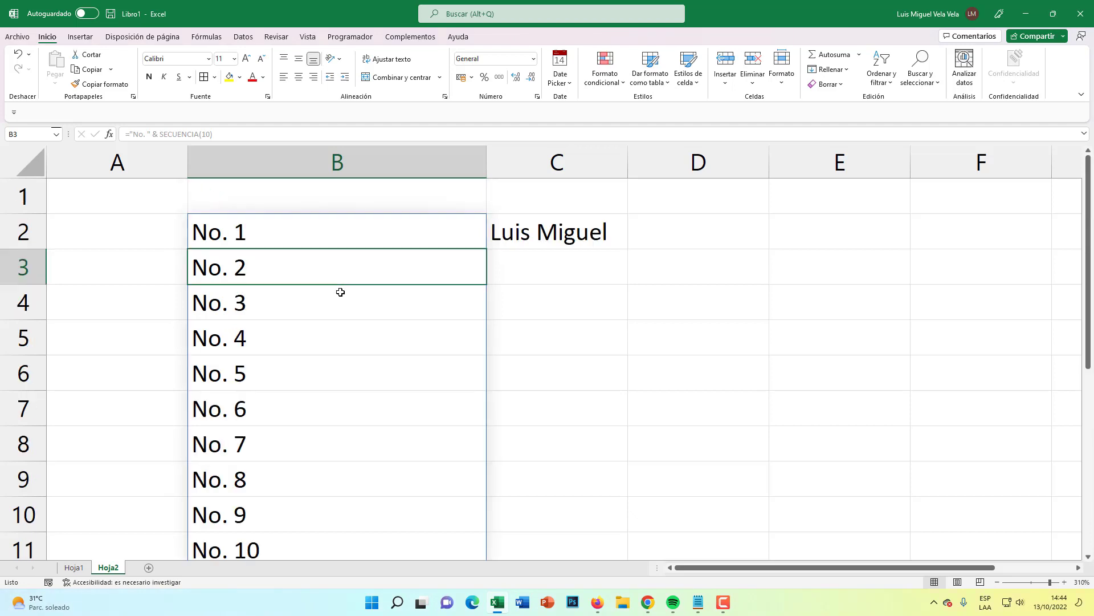
pyautogui.click(284, 232)
pyautogui.click(278, 268)
pyautogui.click(268, 340)
pyautogui.scroll(-2, 274, 431)
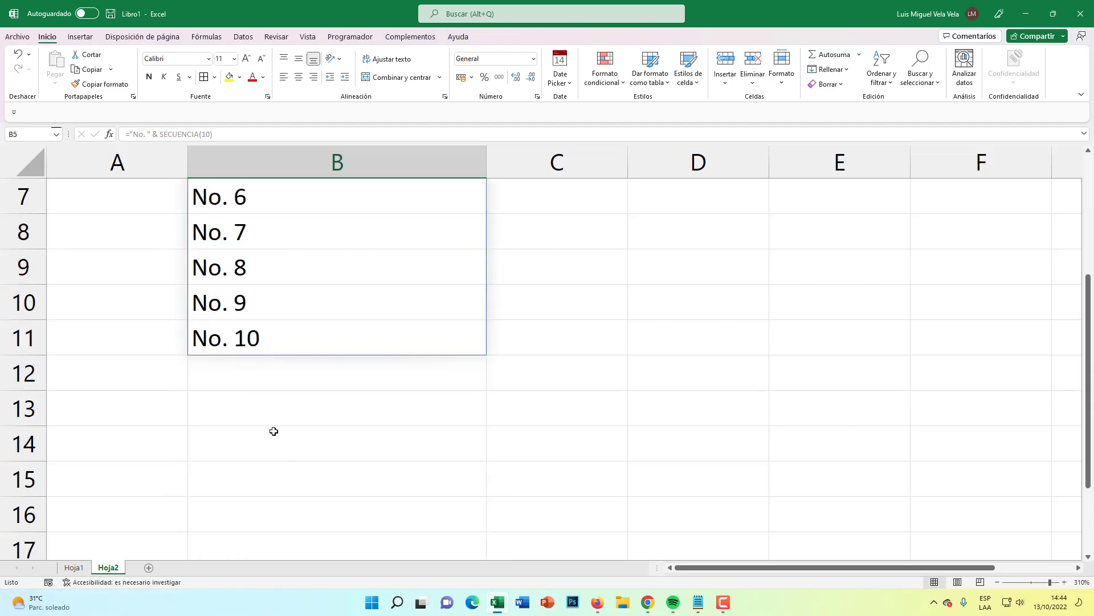
pyautogui.click(255, 346)
pyautogui.scroll(2, 285, 370)
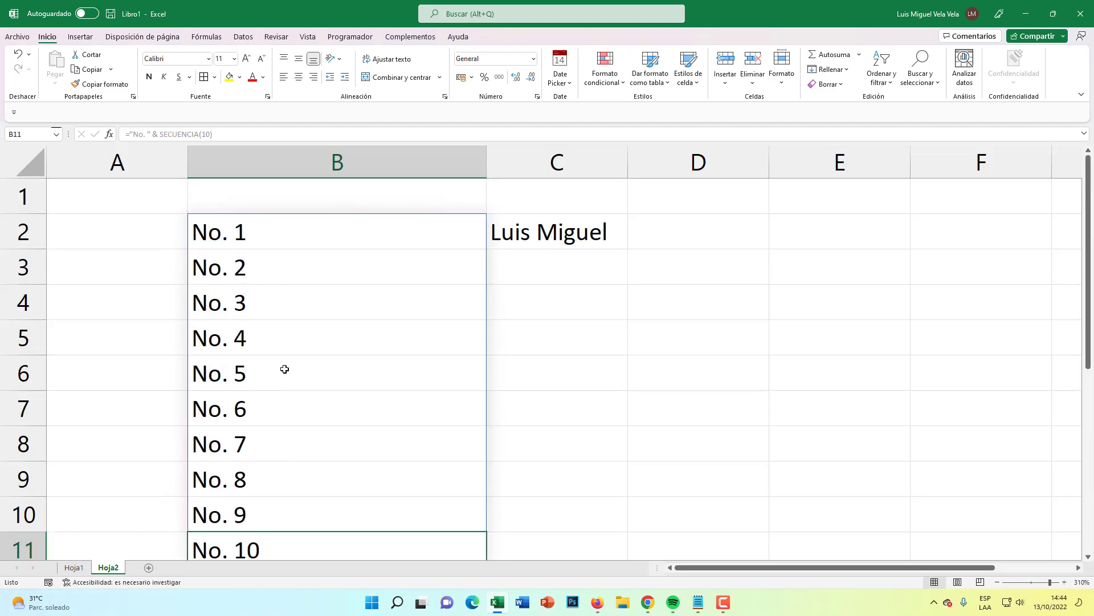
pyautogui.click(268, 238)
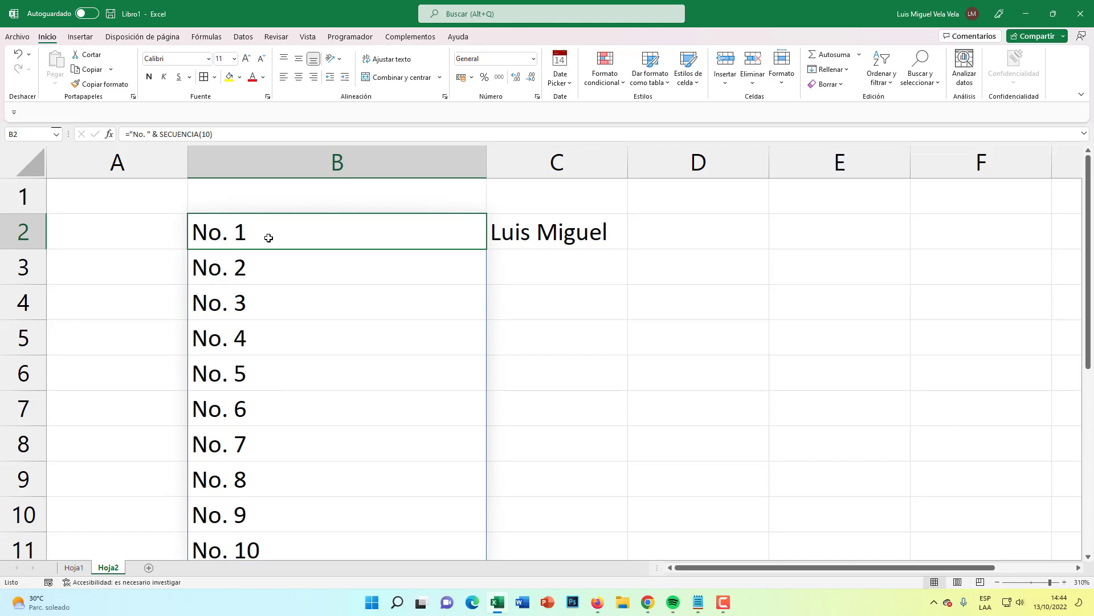
pyautogui.click(532, 248)
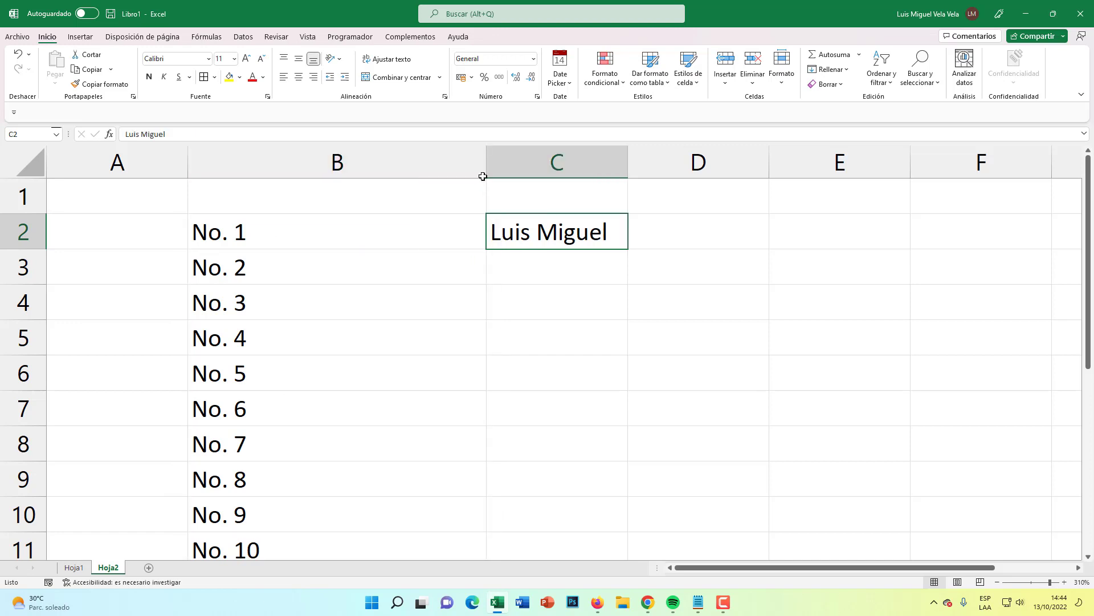
# Step: Readjust column B's width and reopen B2's formula with the 10 argument selected
pyautogui.moveTo(482, 176); pyautogui.dragTo(396, 171)
pyautogui.click(443, 175)
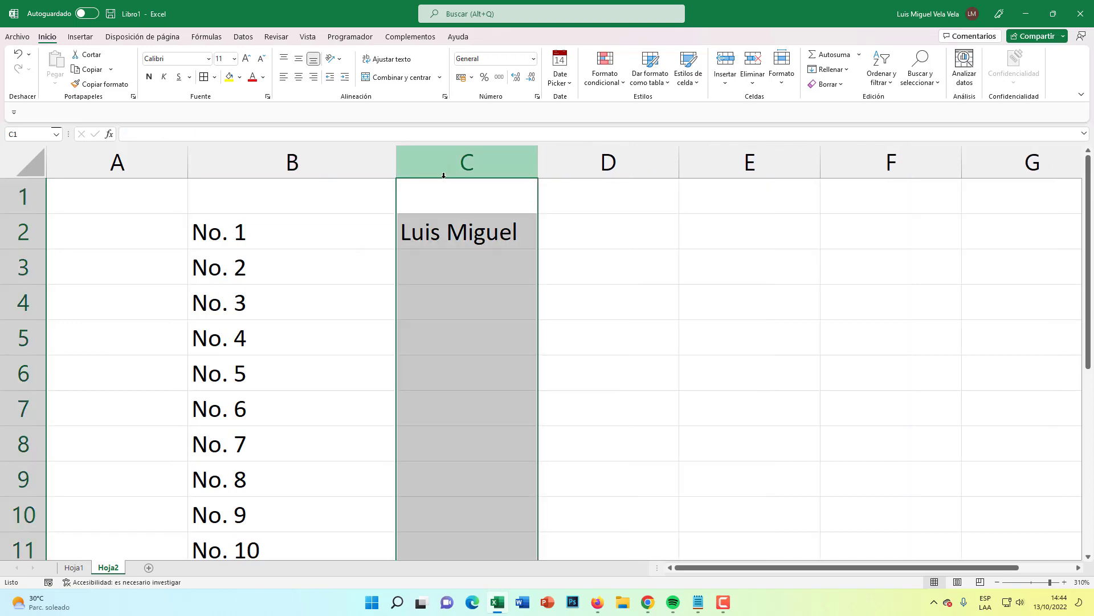
pyautogui.click(435, 224)
pyautogui.click(255, 232)
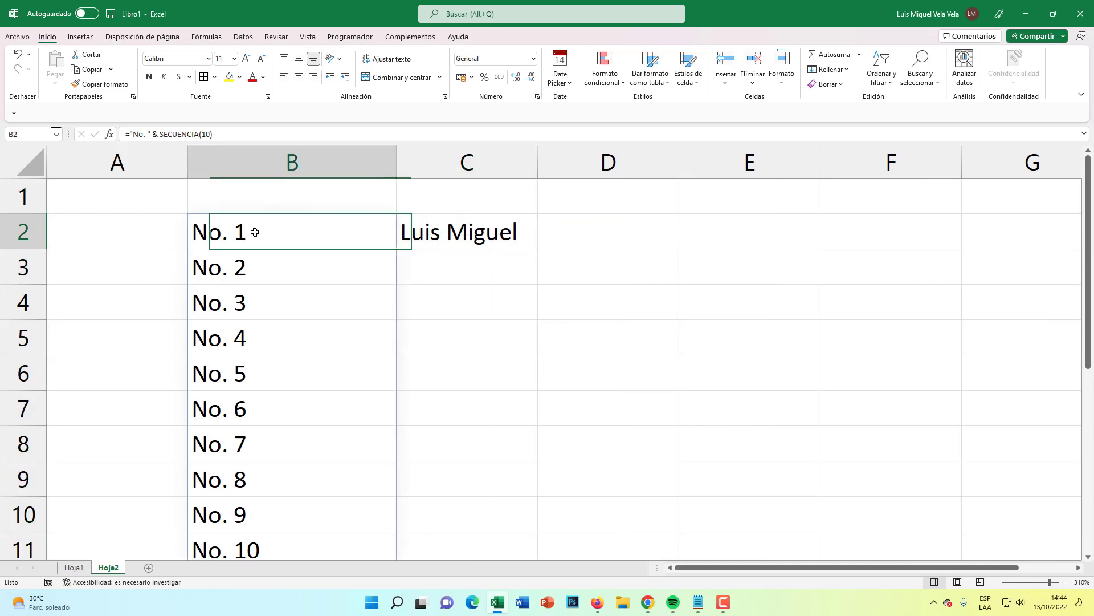
pyautogui.doubleClick(255, 232)
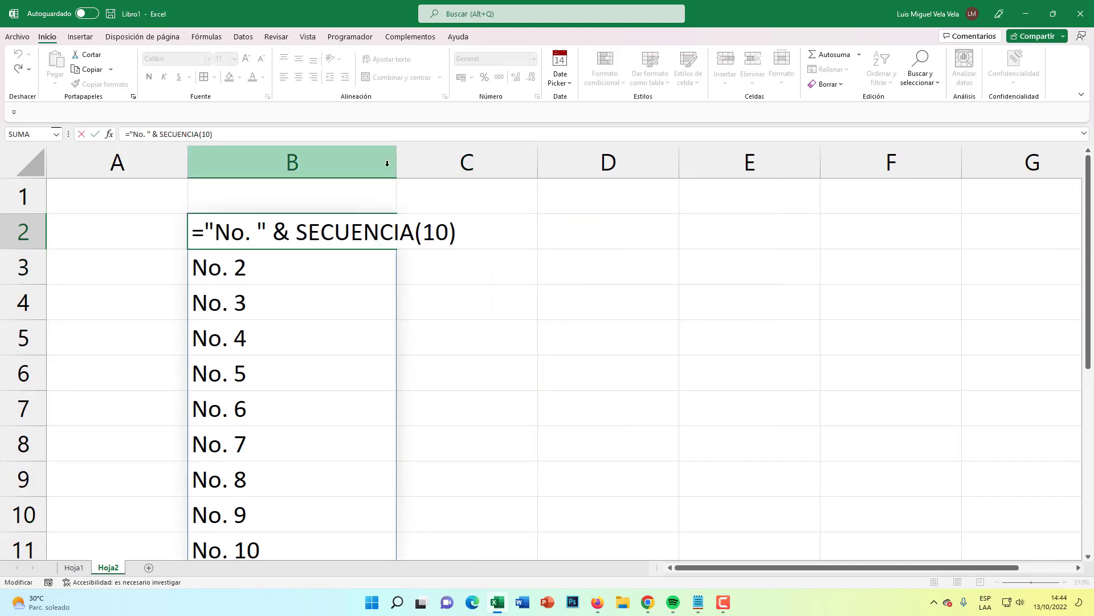
pyautogui.press('Escape')
pyautogui.moveTo(396, 165); pyautogui.dragTo(528, 169)
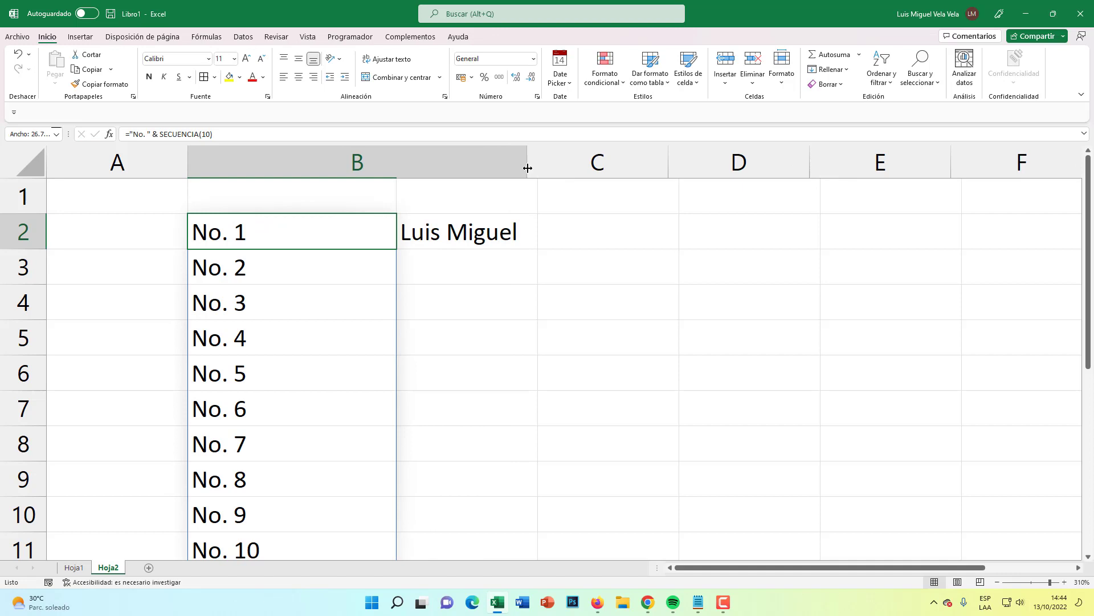
pyautogui.doubleClick(319, 239)
pyautogui.doubleClick(449, 226)
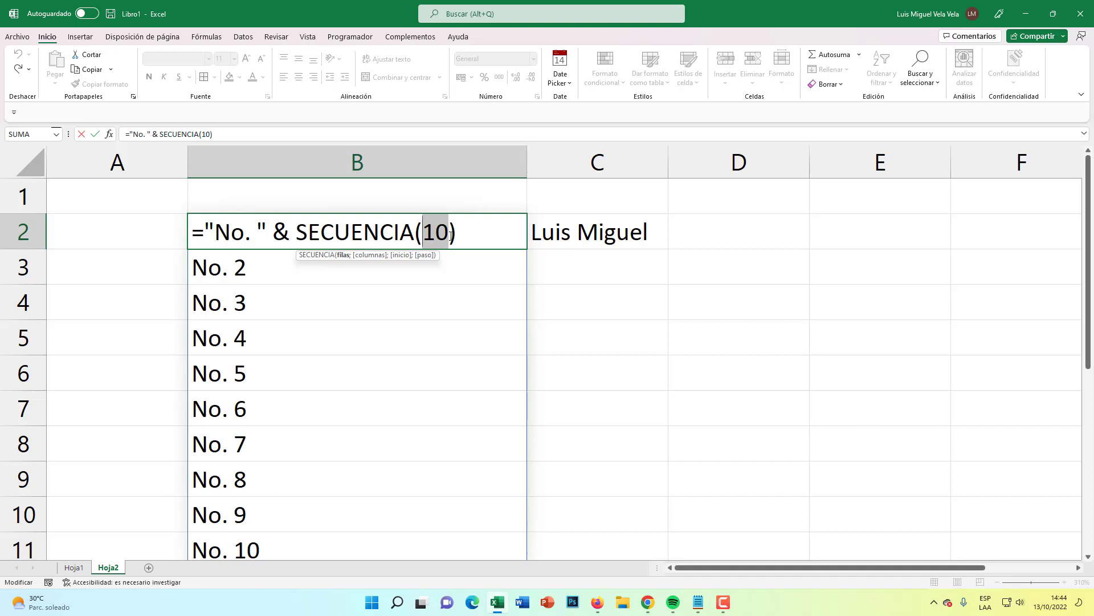
# Step: Try inserting CONTARA from the function suggestions, then cancel the edit
pyautogui.write('contar')
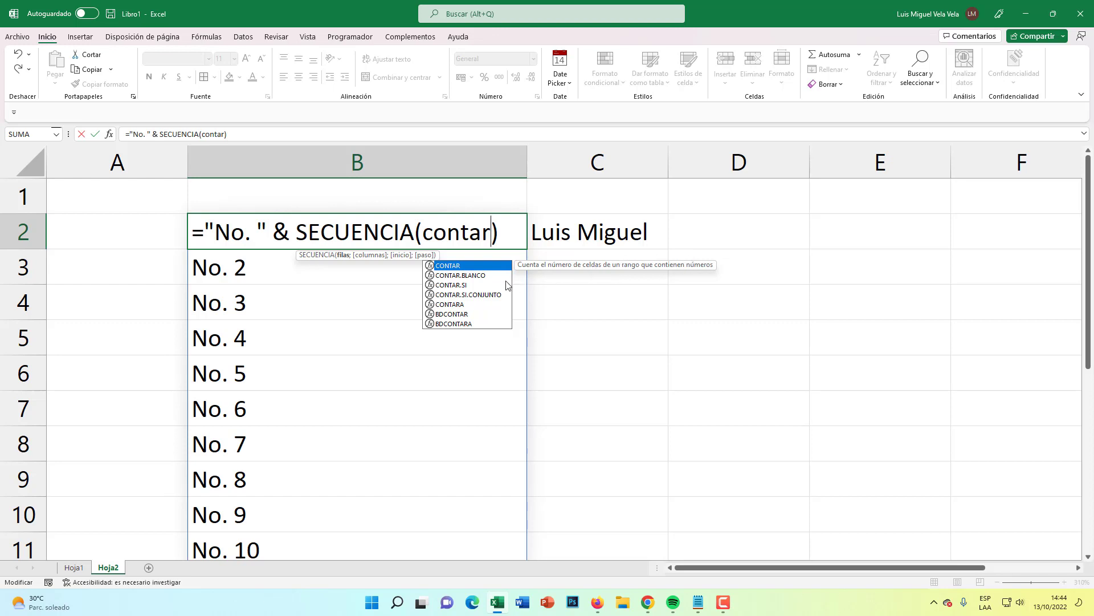
pyautogui.click(458, 305)
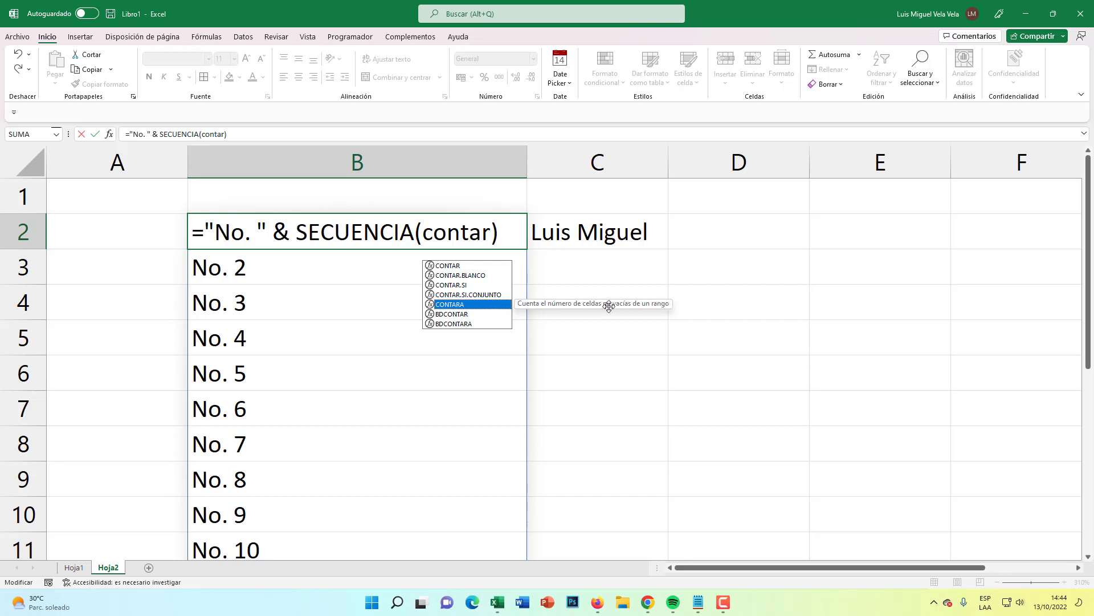
pyautogui.doubleClick(459, 305)
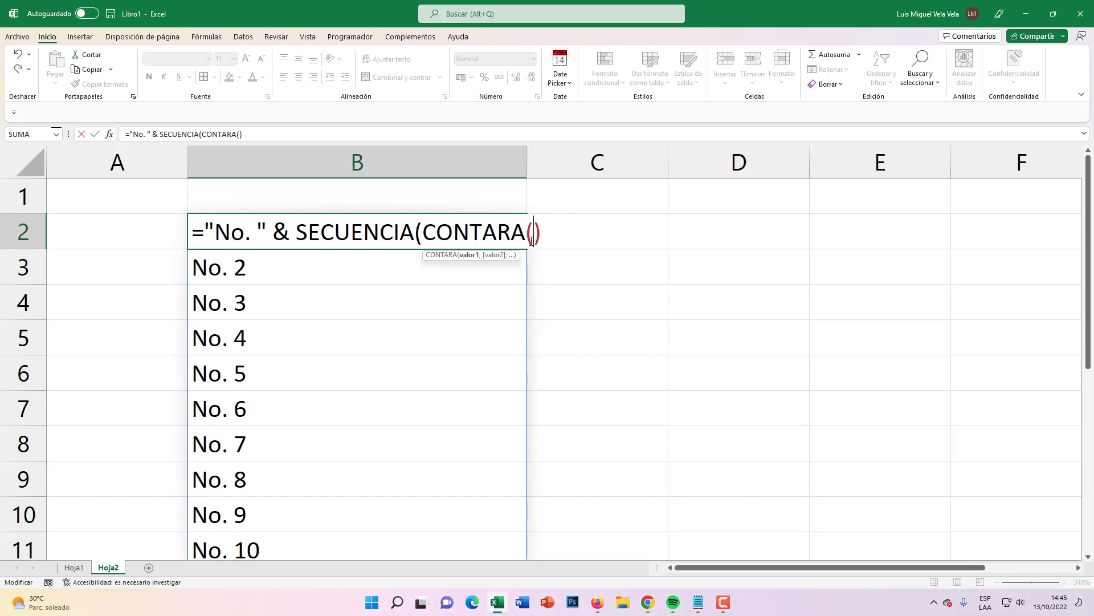
pyautogui.press('Escape')
# Step: Replace SECUENCIA's 10 with CONTARA counting names in C2:C39
pyautogui.moveTo(529, 164); pyautogui.dragTo(611, 163)
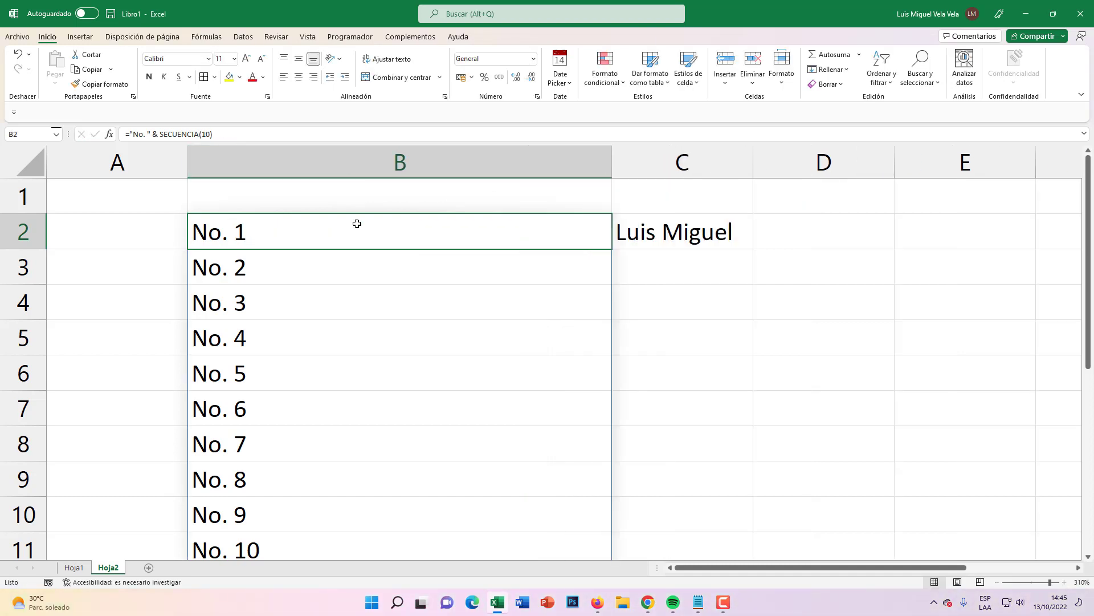
pyautogui.doubleClick(309, 233)
pyautogui.doubleClick(434, 234)
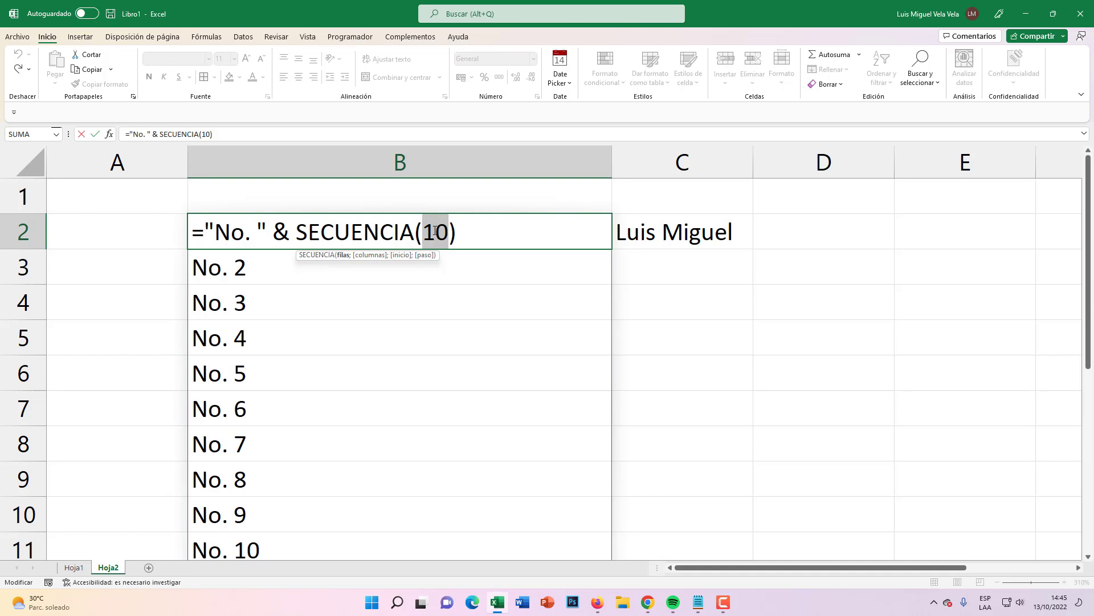
pyautogui.write('contara')
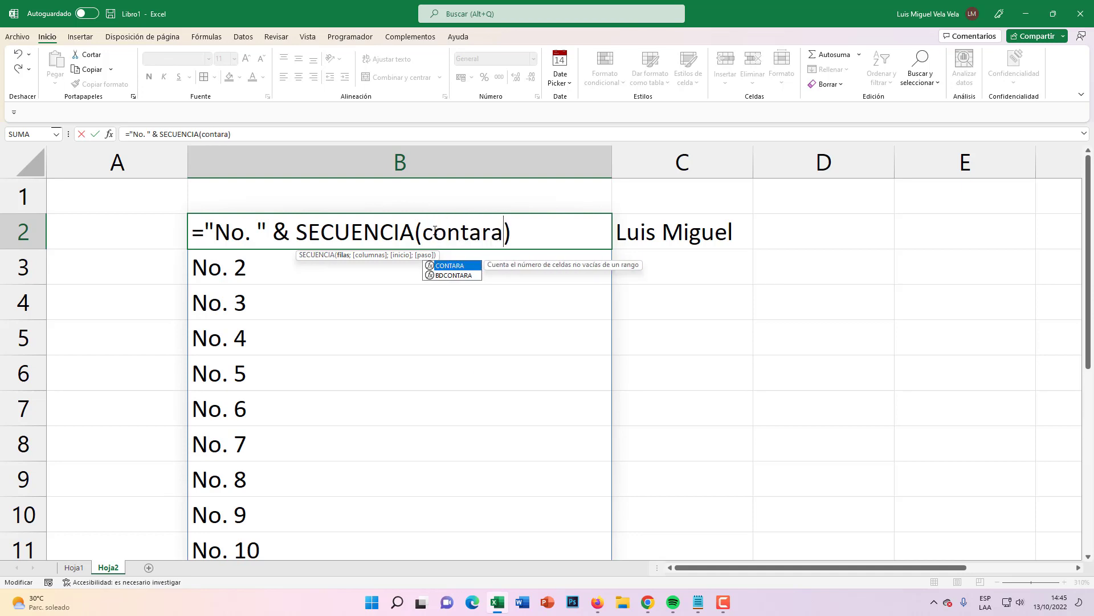
pyautogui.press('Tab')
pyautogui.moveTo(646, 231)
pyautogui.mouseDown()
pyautogui.moveTo(668, 542)
pyautogui.moveTo(646, 456)
pyautogui.moveTo(648, 482)
pyautogui.mouseUp()
pyautogui.scroll(5, 648, 456)
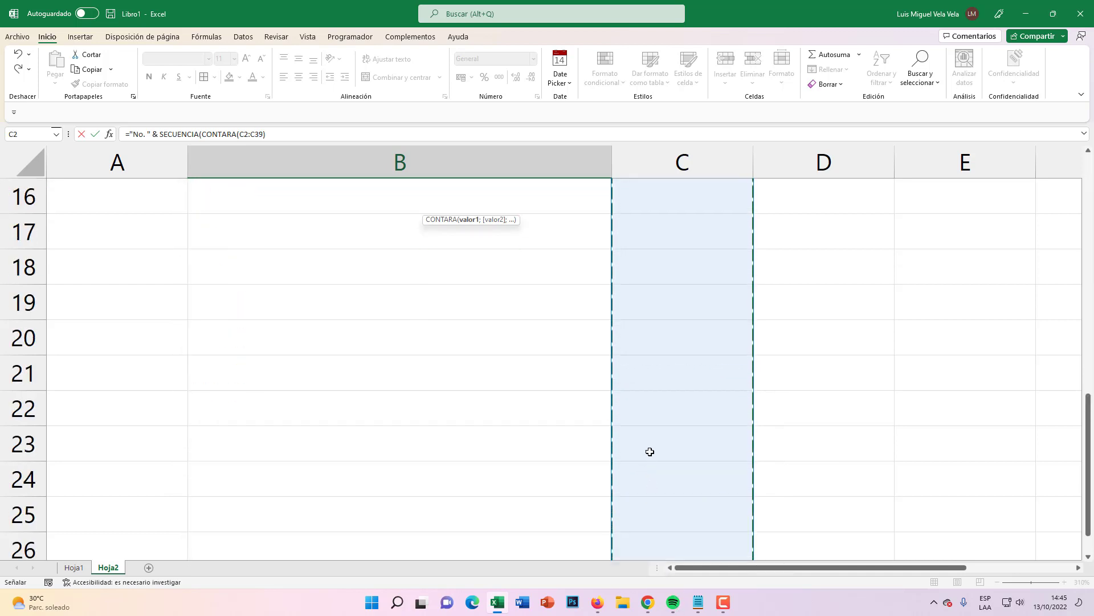
pyautogui.scroll(5, 648, 452)
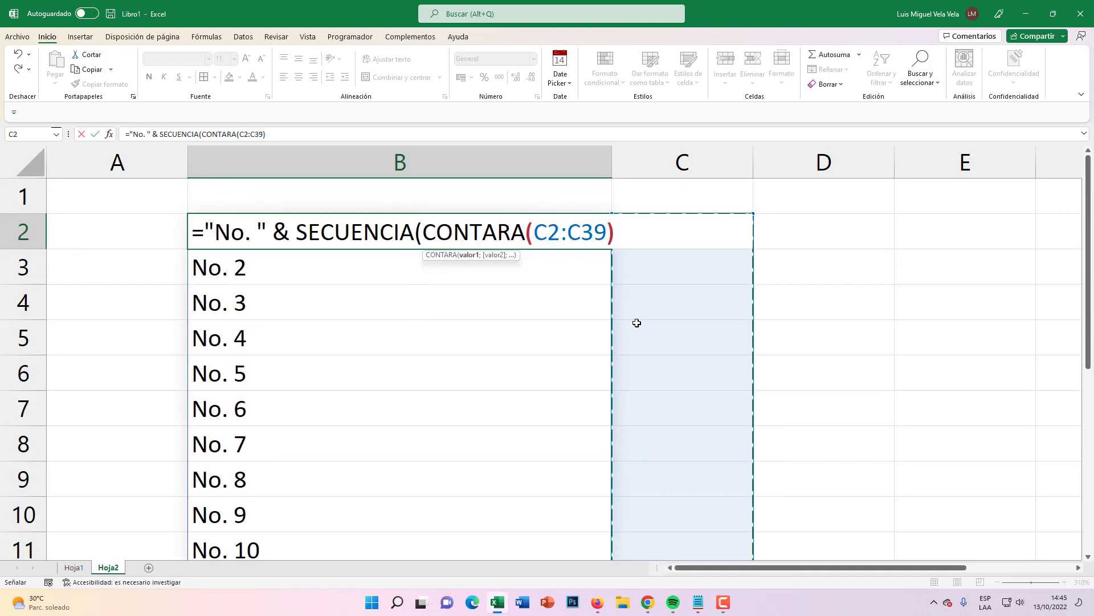
# Step: Complete the numbering formula in B2 with its closing parenthesis, then narrow column B
pyautogui.write(')')
pyautogui.press('Return')
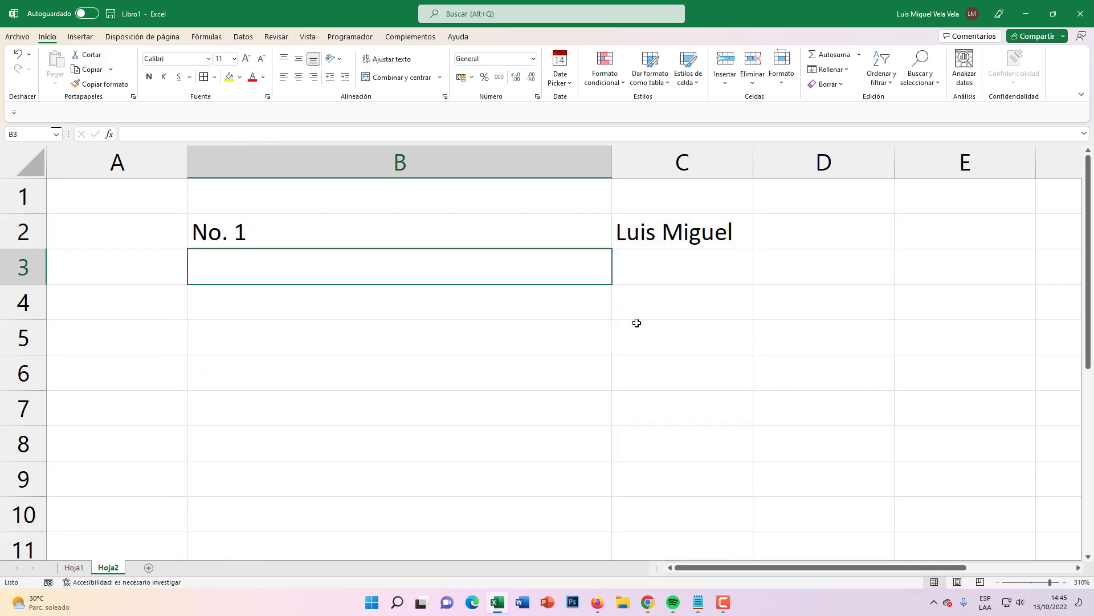
pyautogui.click(318, 227)
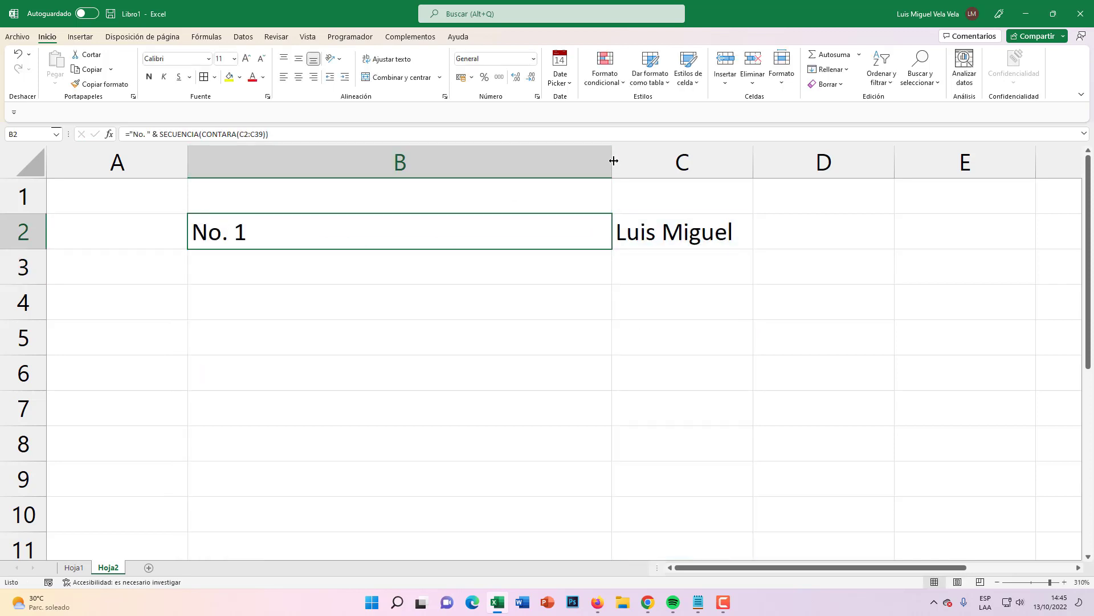
pyautogui.moveTo(612, 159); pyautogui.dragTo(387, 163)
# Step: Enter four more names in C3:C6 below the first name, correcting a typo in the second
pyautogui.click(441, 268)
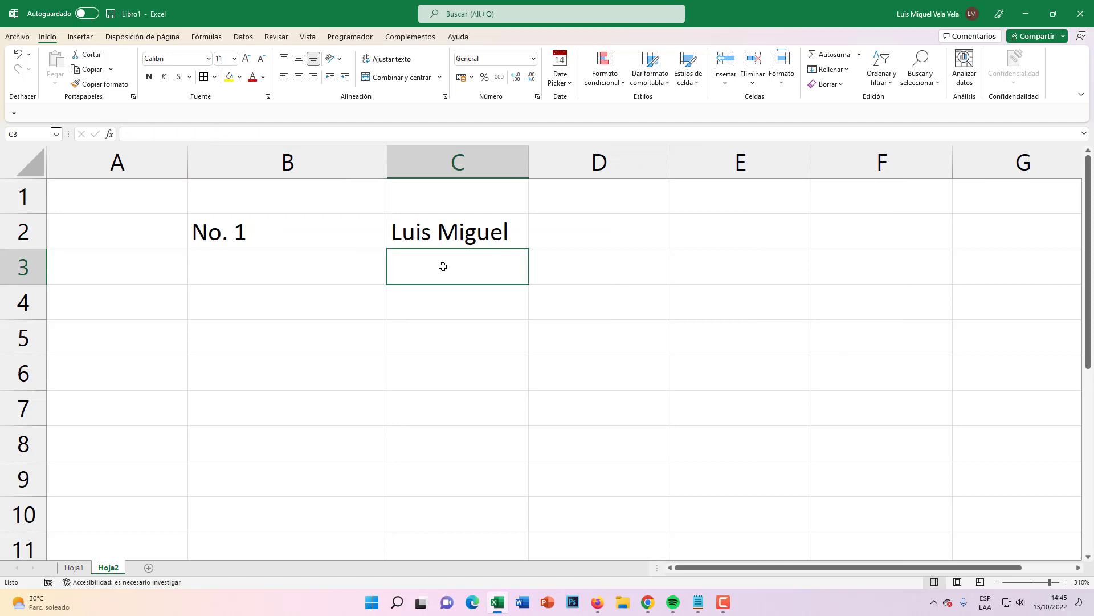
pyautogui.write('María')
pyautogui.press('Return')
pyautogui.write('El T')
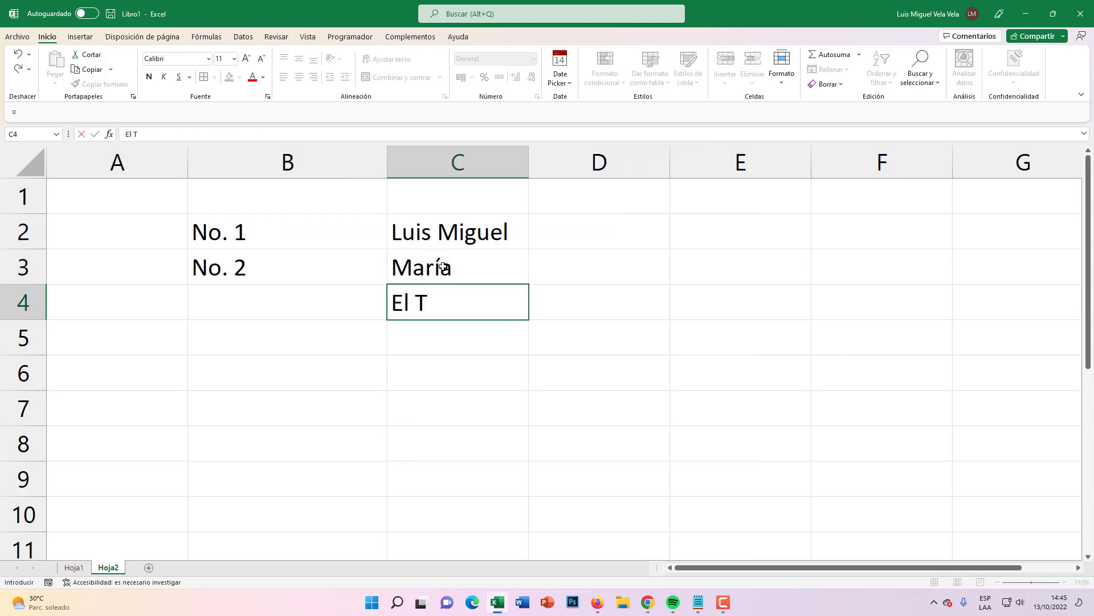
pyautogui.write('íop')
pyautogui.press('BackSpace')
pyautogui.write('tech')
pyautogui.press('Return')
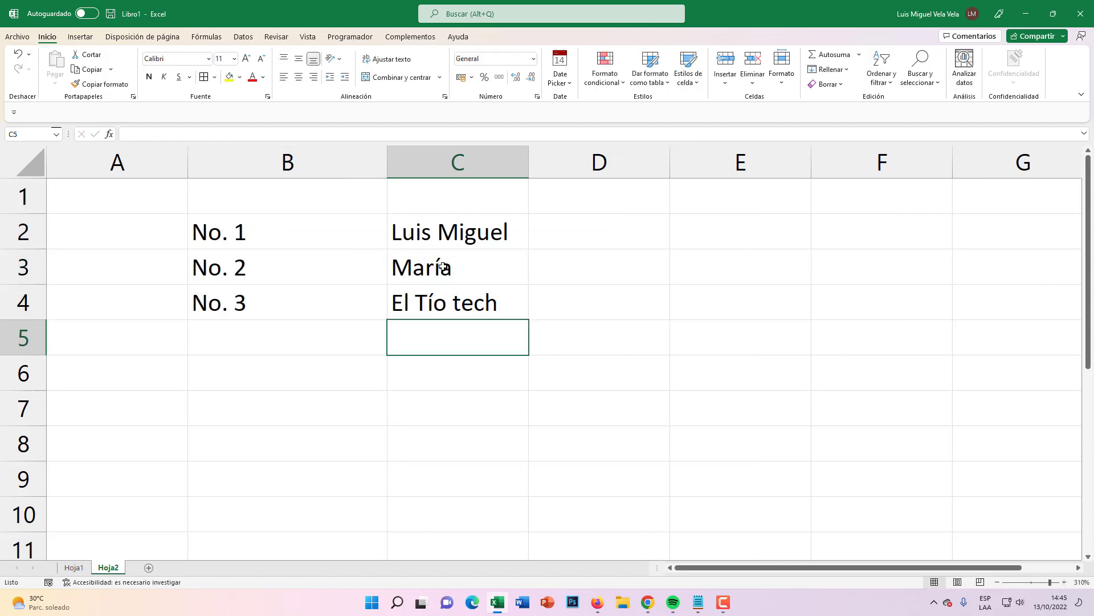
pyautogui.write('Marco')
pyautogui.press('Return')
pyautogui.write('Julieta')
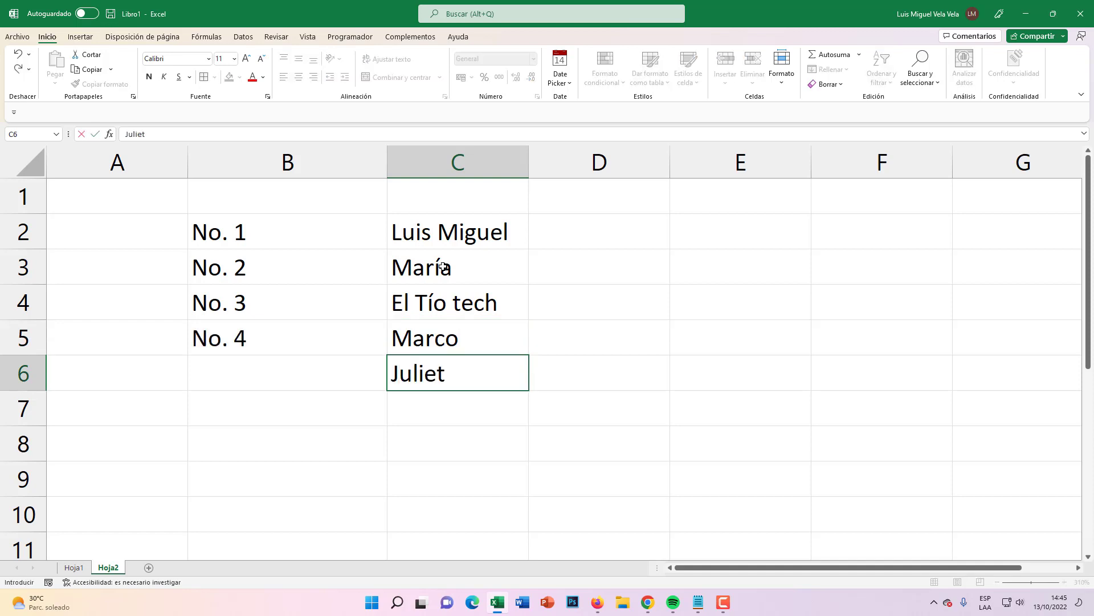
pyautogui.press('Return')
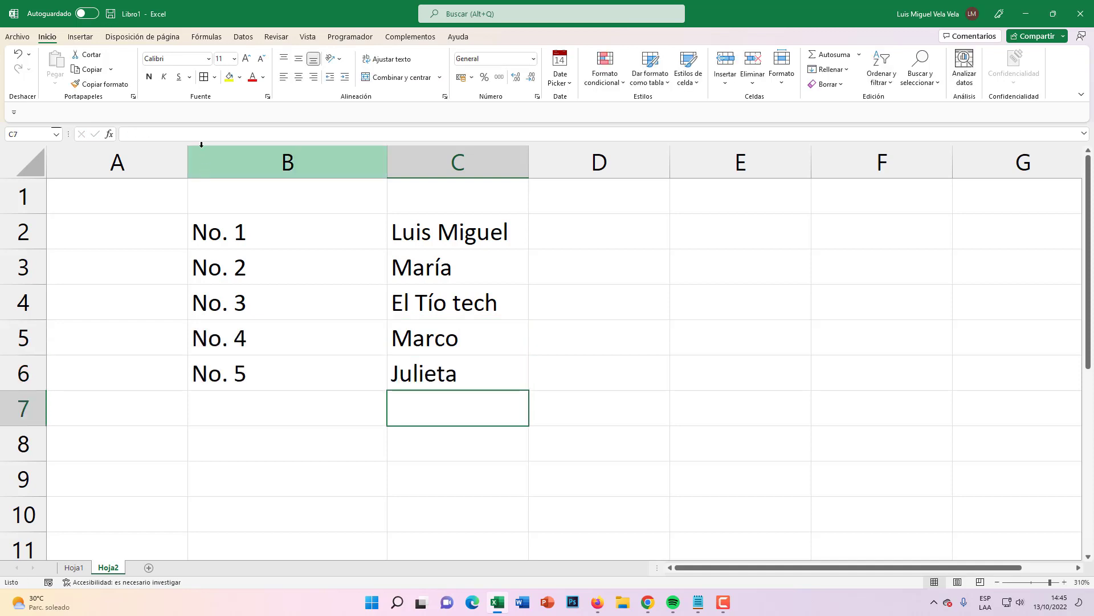
# Step: Check that the numbering in column B now extends through No. 5
pyautogui.moveTo(227, 231); pyautogui.dragTo(251, 435)
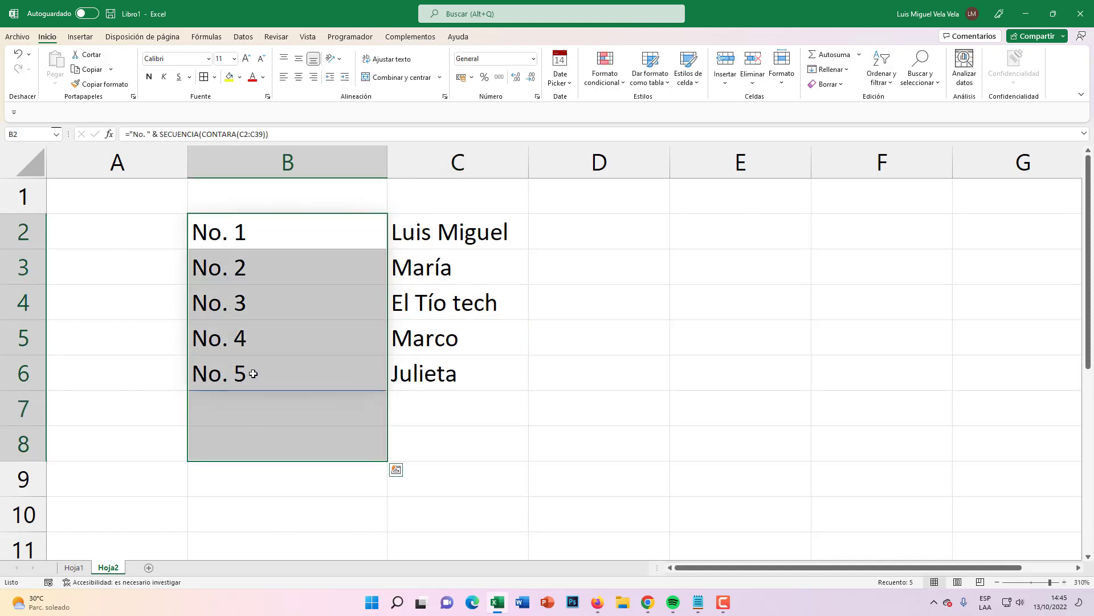
pyautogui.click(249, 374)
pyautogui.click(244, 308)
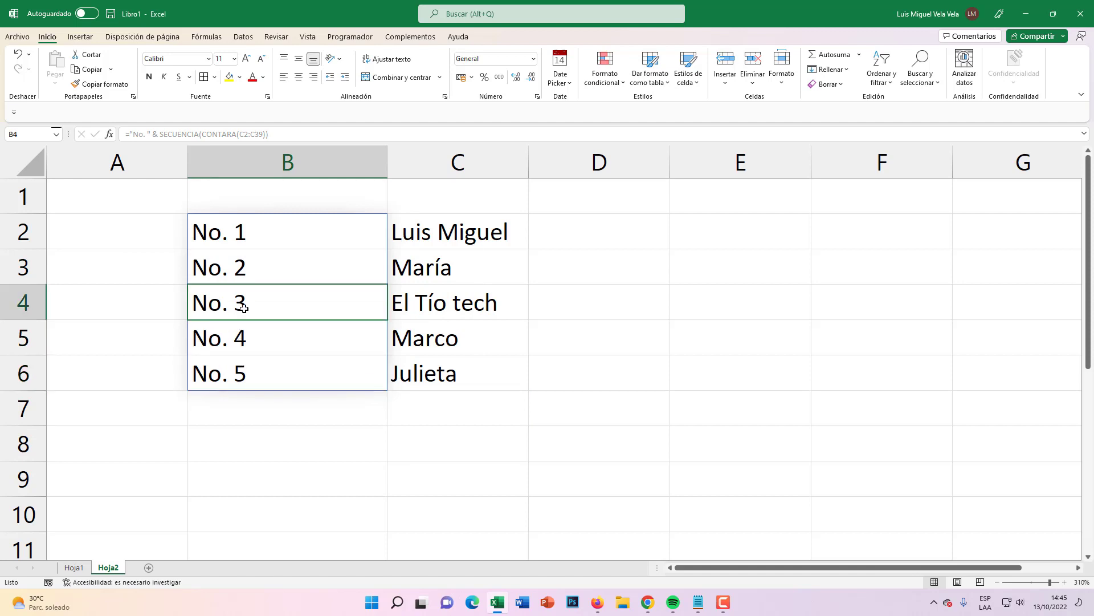